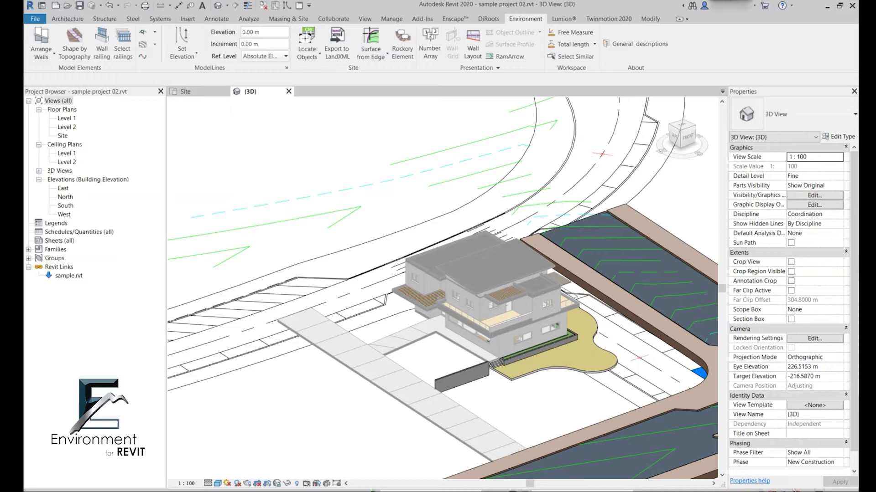
- Orbit to a near top-down view of the pad and start Surface from Edge in Whole Edge mode
scroll(430, 385, "up", 8)
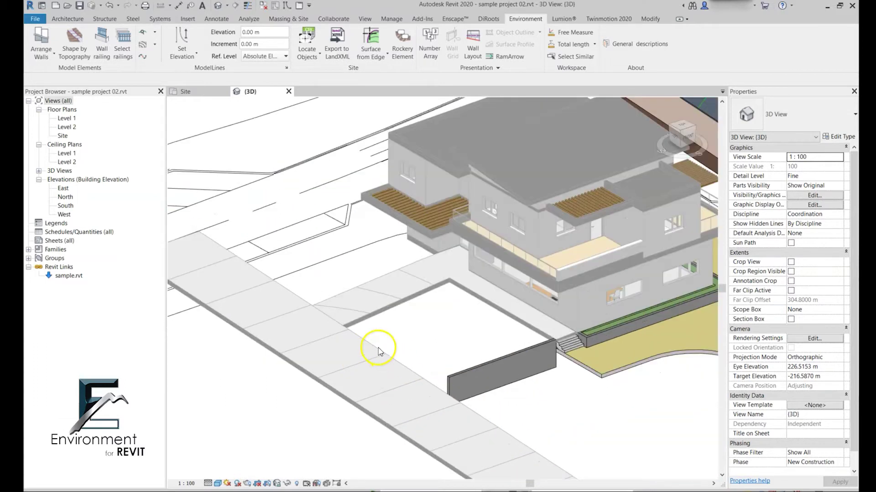
middle_click_drag(363, 401, 704, 391, "shift")
middle_click_drag(561, 381, 377, 269)
scroll(555, 301, "up", 3)
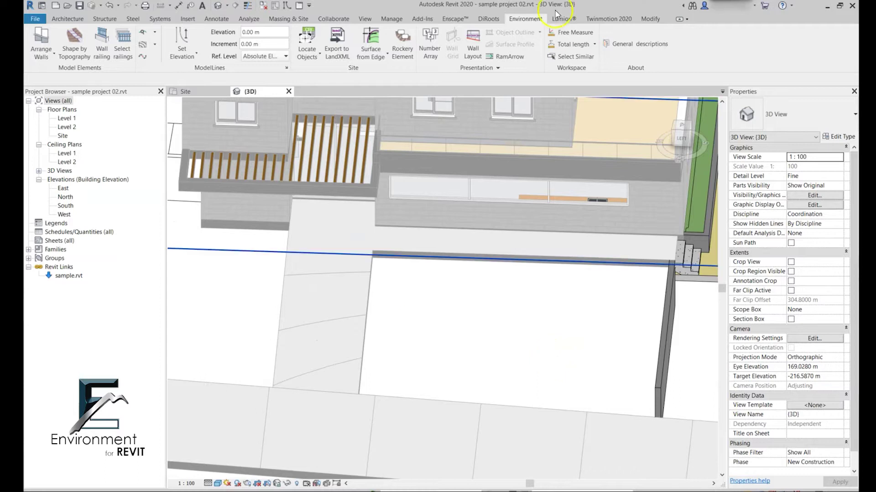
left_click(527, 20)
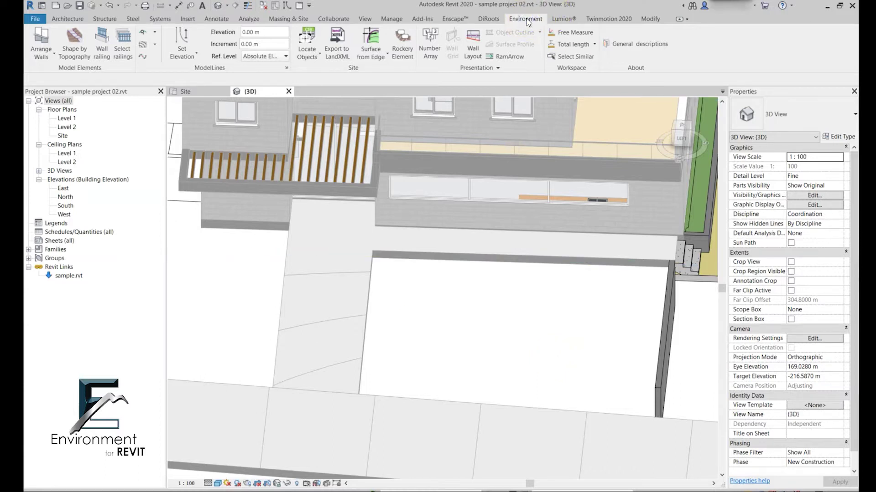
left_click(385, 53)
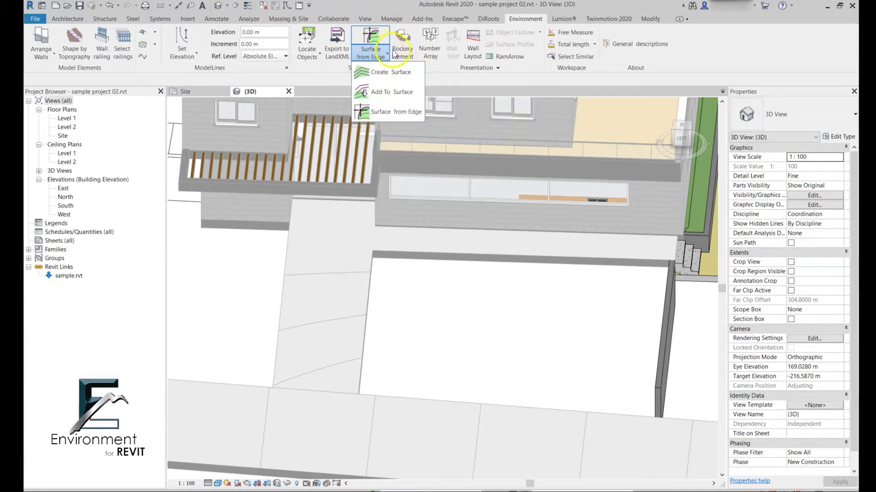
left_click(399, 117)
left_click_drag(177, 137, 194, 108)
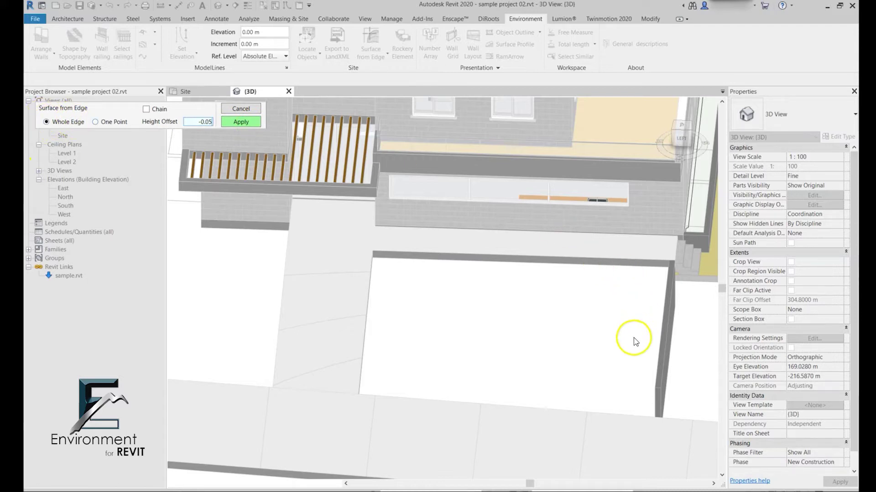
- Pick the pad's back and left edges, toggling the left edge off and back on
middle_click_drag(631, 342, 658, 311, "shift")
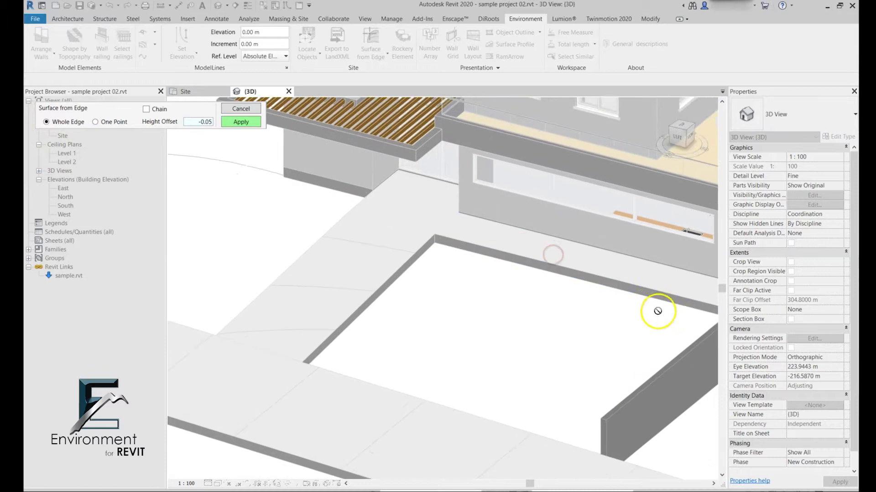
left_click(614, 276)
left_click(613, 278)
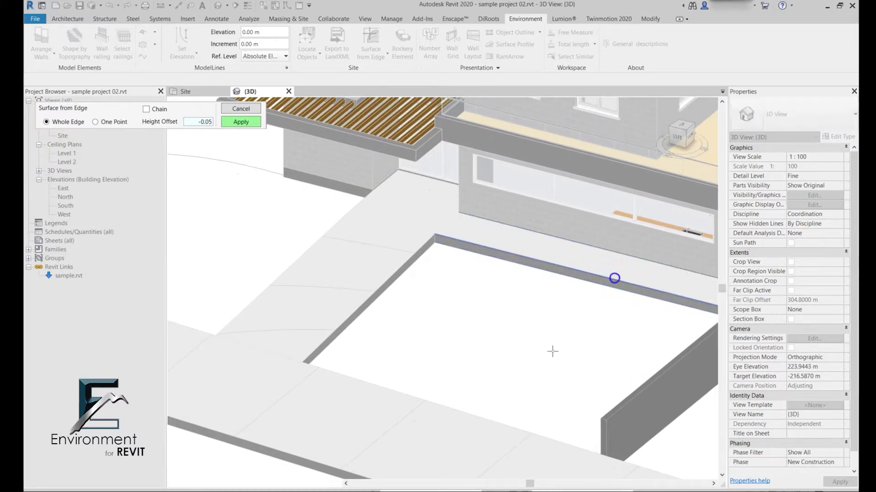
left_click(574, 272)
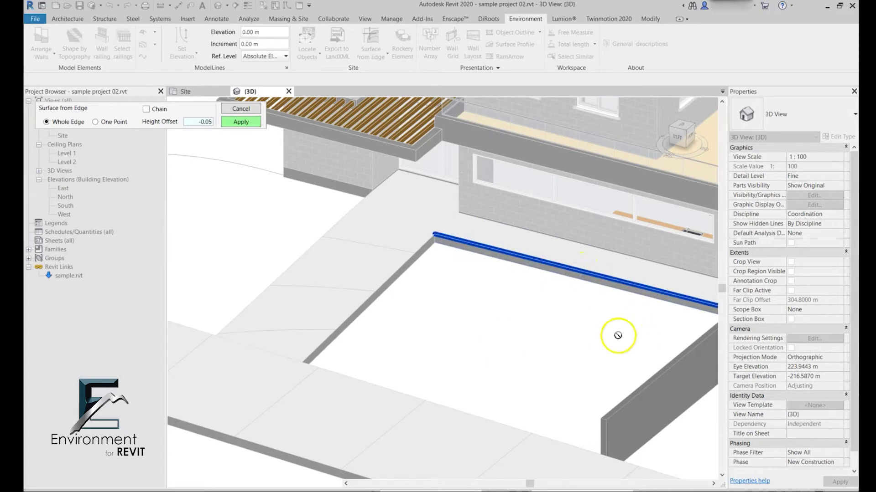
middle_click_drag(626, 347, 594, 352, "shift")
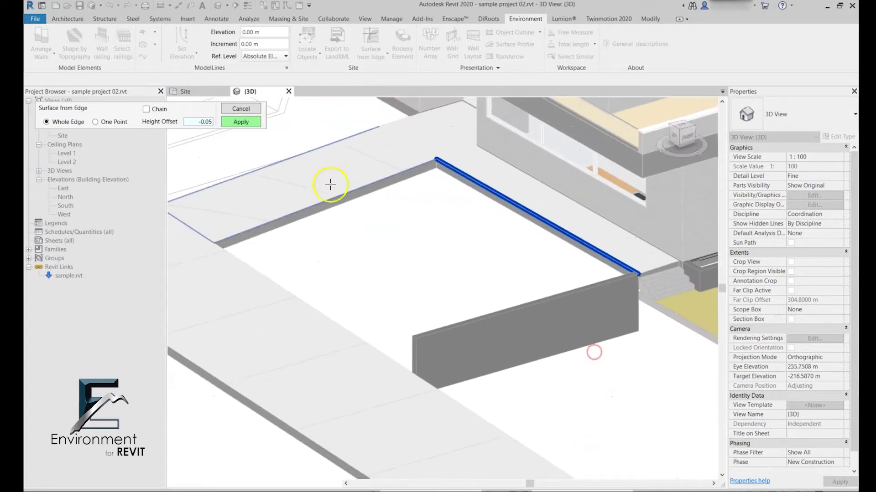
left_click(337, 210)
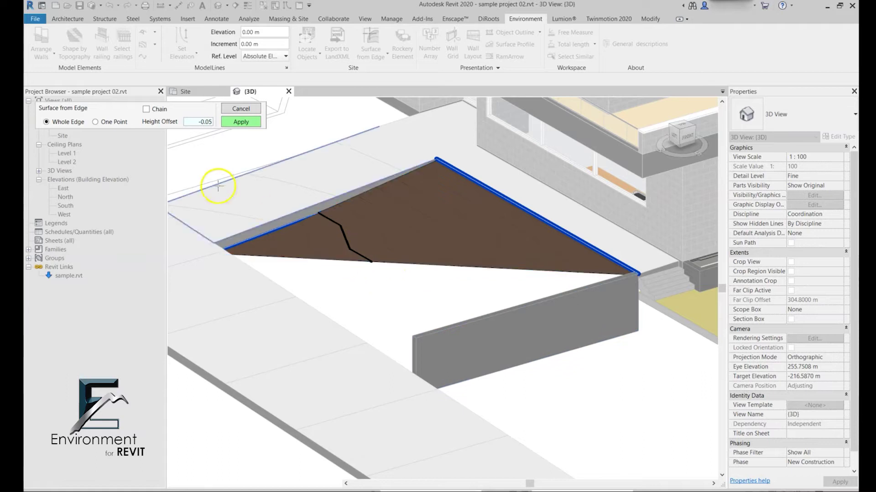
scroll(519, 239, "up", 3)
left_click(280, 263)
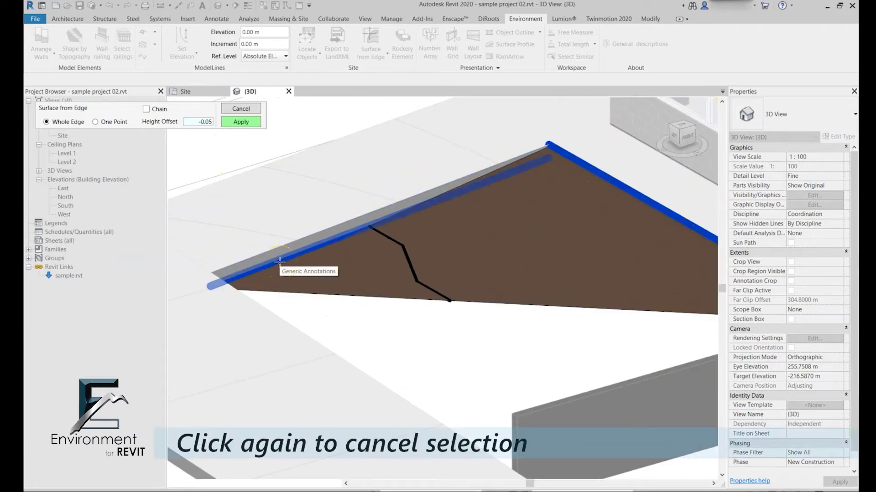
left_click(279, 263)
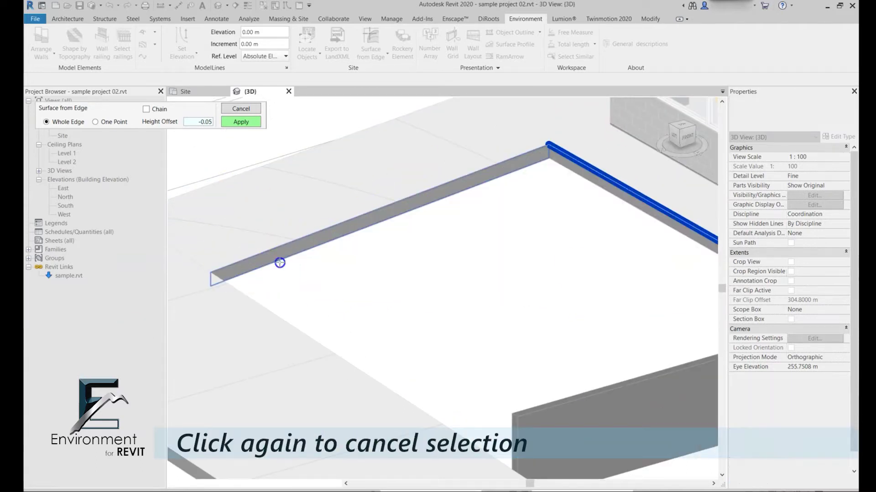
left_click(440, 189)
- Add the long slab edge by the wall and another terrain edge near the building
scroll(529, 201, "down", 3)
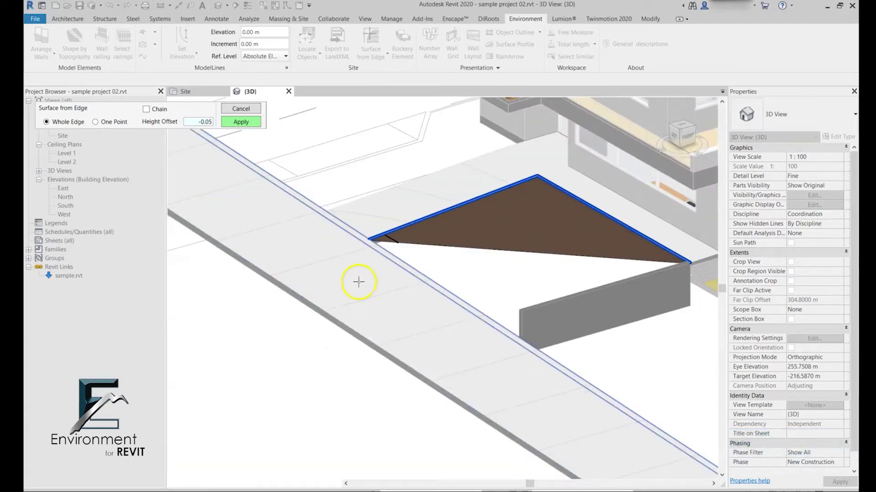
middle_click_drag(543, 404, 459, 283, "shift")
scroll(531, 179, "up", 2)
middle_click_drag(532, 179, 523, 406)
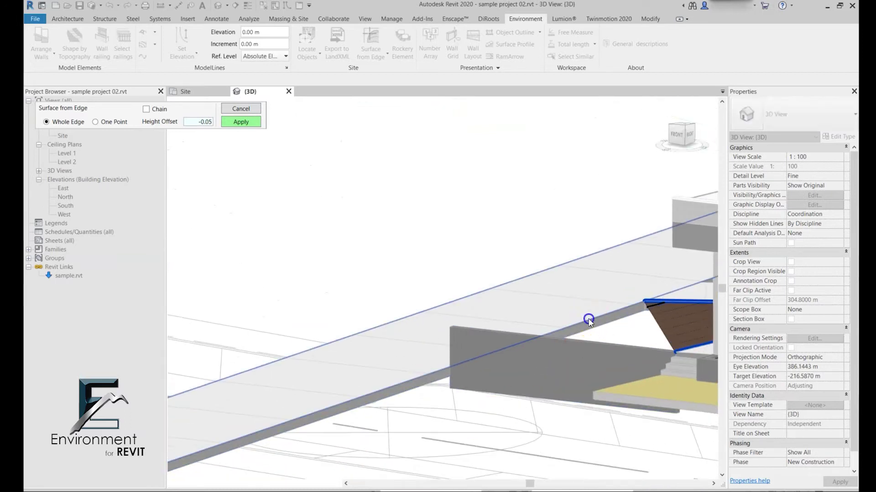
left_click(567, 342)
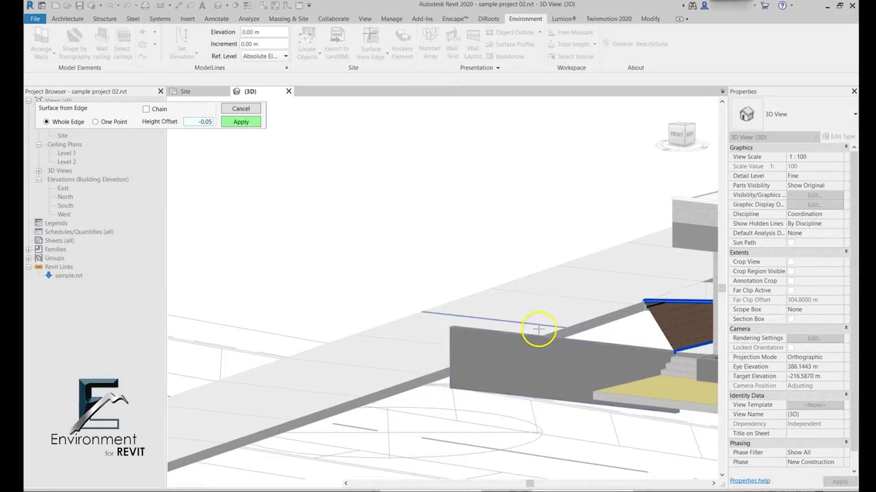
middle_click_drag(592, 324, 503, 391, "shift")
left_click(479, 373)
middle_click_drag(619, 192, 445, 297, "shift")
- Switch to One Point, add the wall corner and a point near the pad's right edge, then apply
scroll(469, 273, "up", 2)
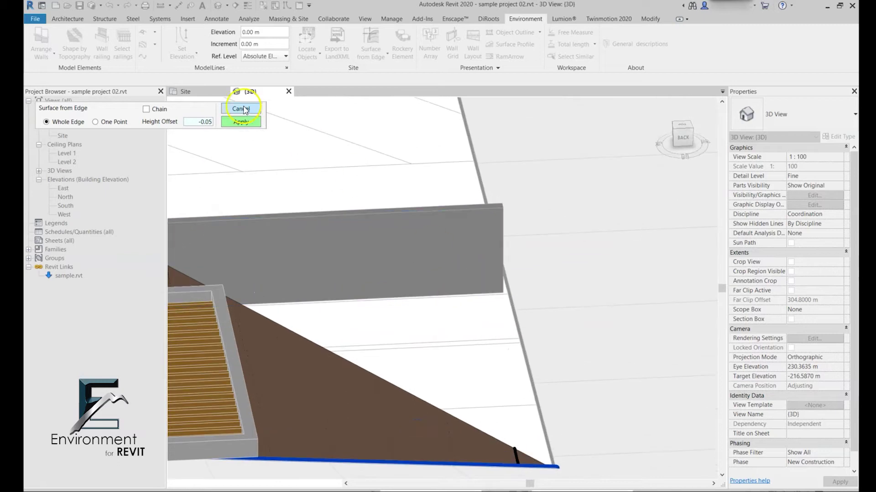
left_click(101, 120)
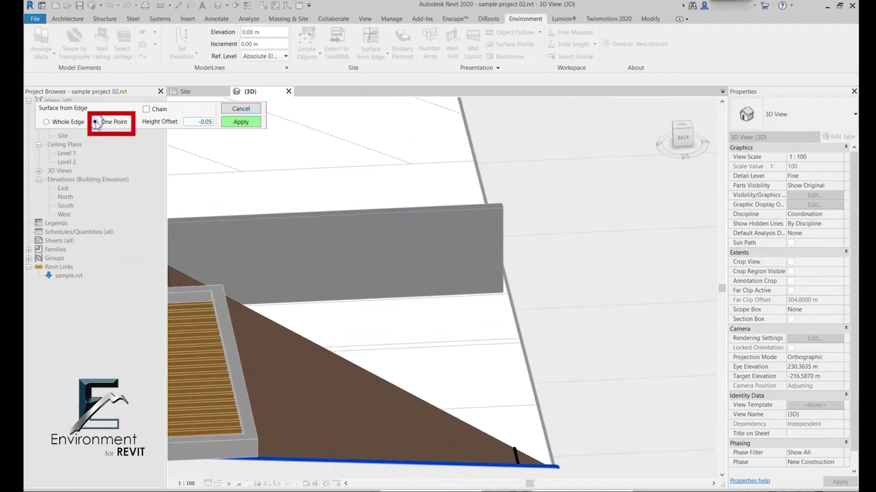
scroll(507, 353, "down", 4)
scroll(492, 342, "up", 4)
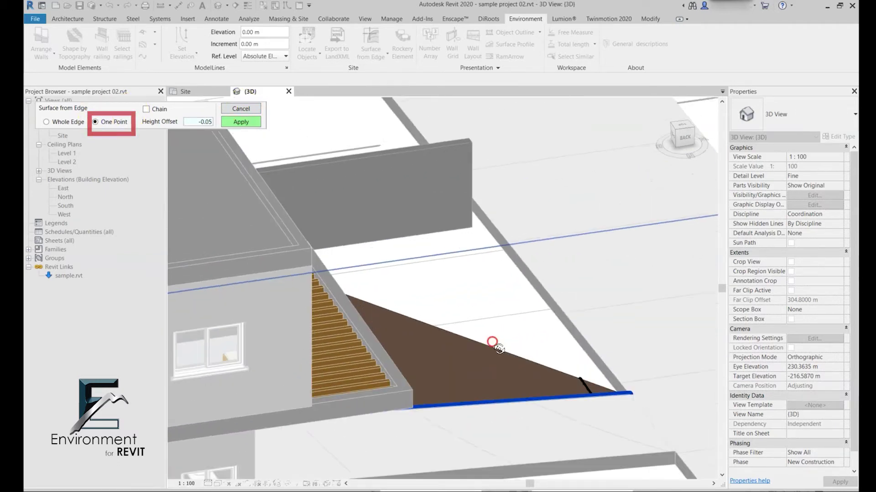
scroll(472, 251, "up", 2)
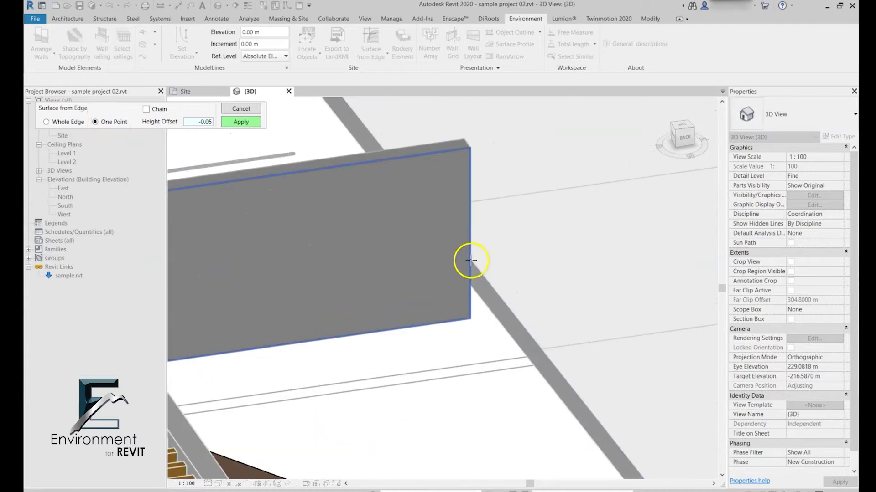
left_click(471, 260)
scroll(563, 195, "down", 3)
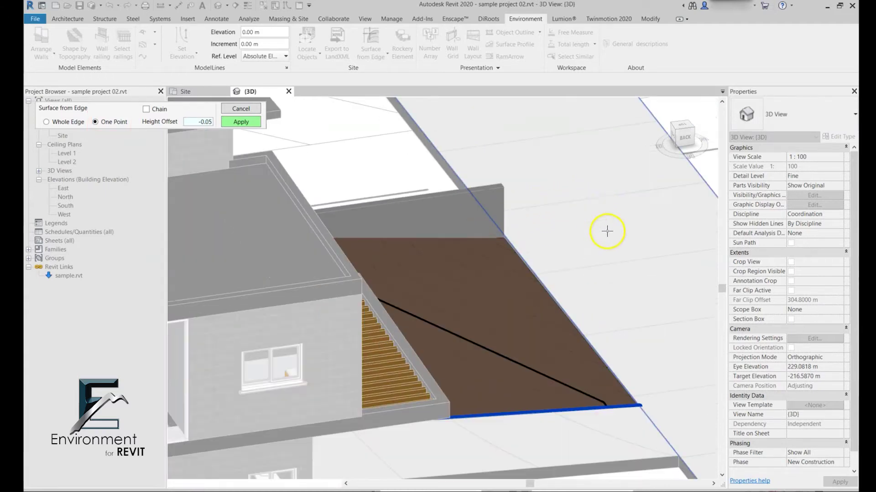
scroll(621, 236, "up", 1)
mouse_move(621, 236)
middle_mouse_down("shift")
mouse_move(635, 336)
mouse_move(309, 344)
mouse_move(604, 145)
middle_mouse_up("shift")
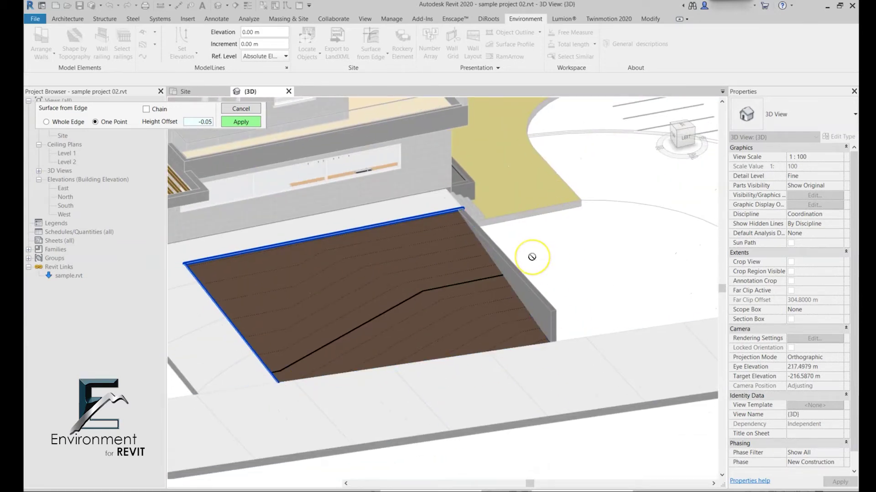
left_click(445, 233)
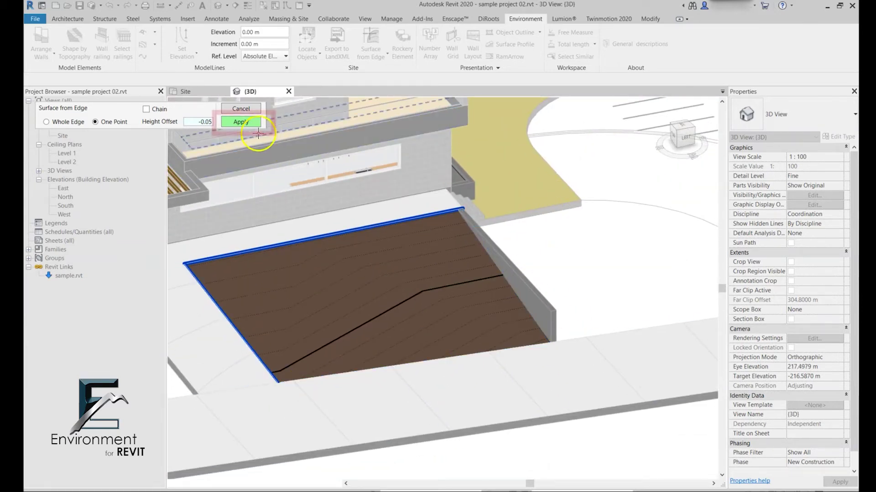
left_click(244, 122)
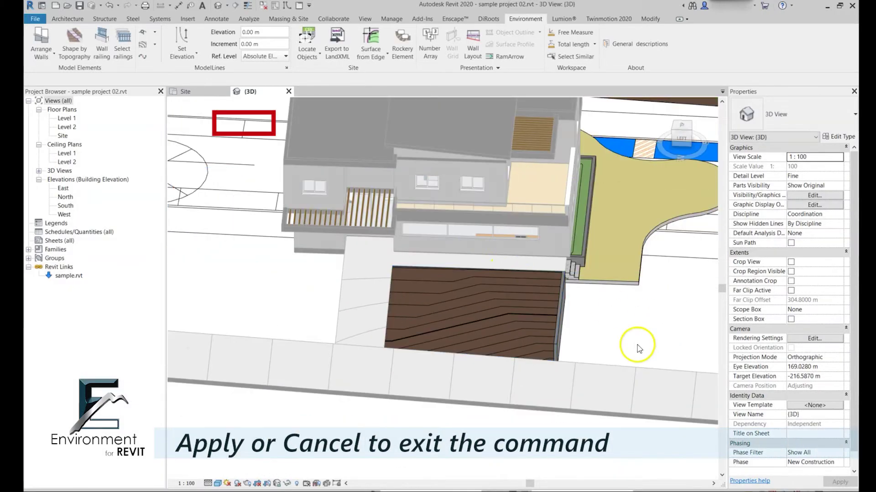
middle_click_drag(638, 349, 352, 274, "shift")
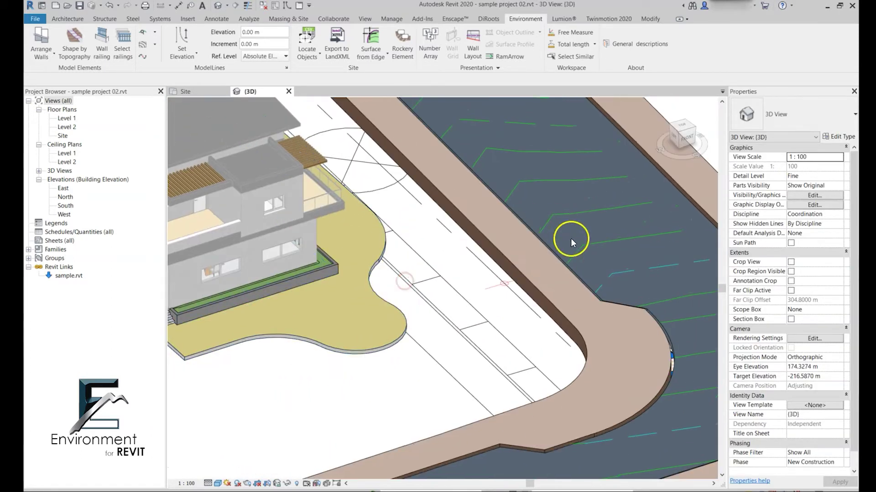
middle_click_drag(493, 309, 439, 322, "shift")
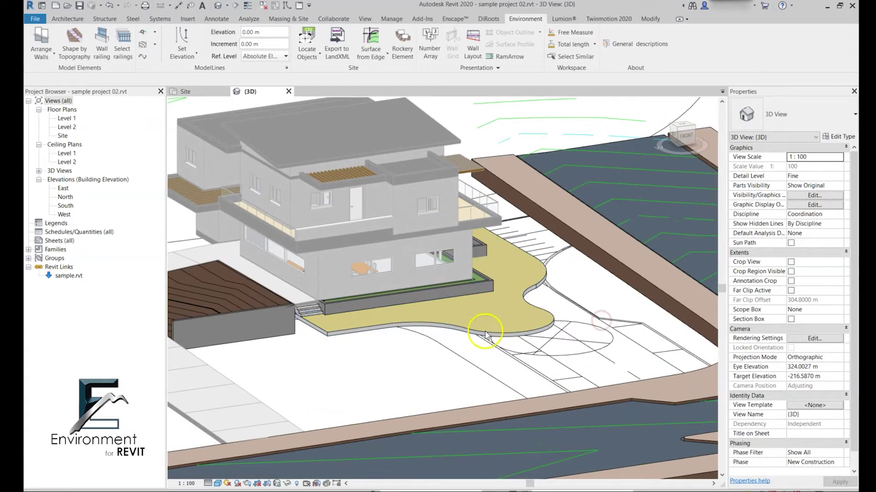
middle_click_drag(532, 370, 427, 433, "shift")
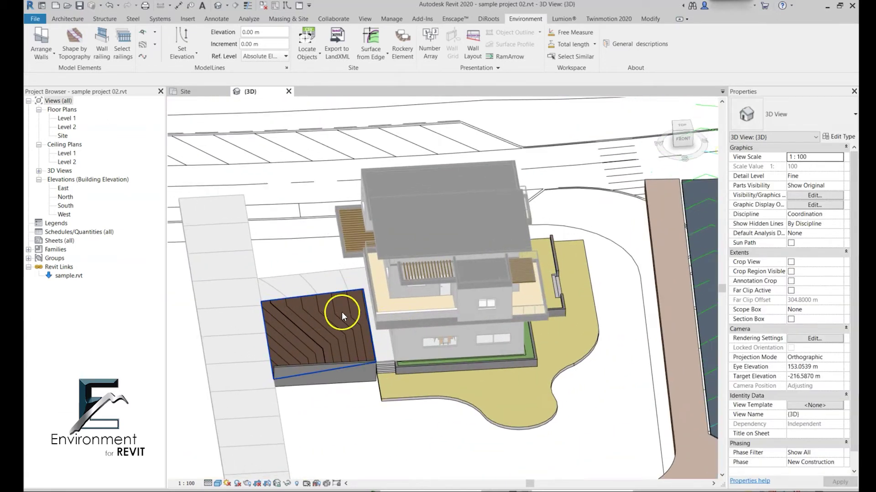
middle_click_drag(567, 406, 602, 351, "shift")
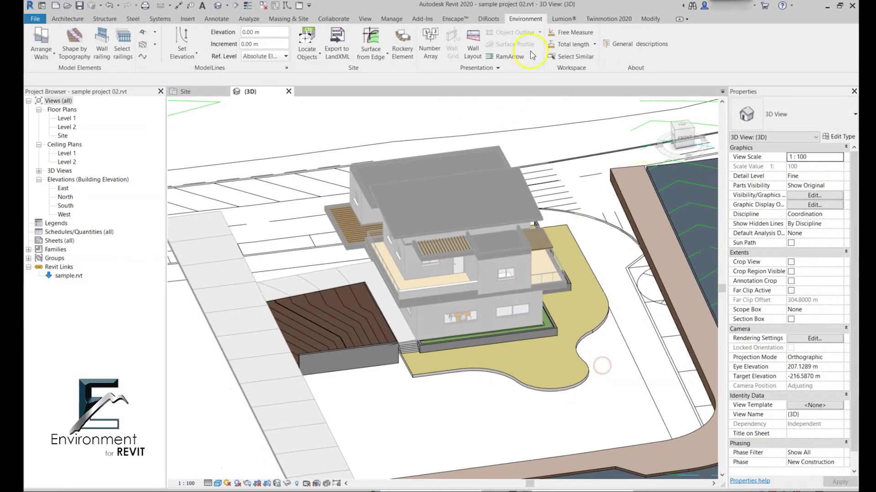
- Start Surface from Edge and pick the lawn pad's outer and curved edge segments
left_click(374, 39)
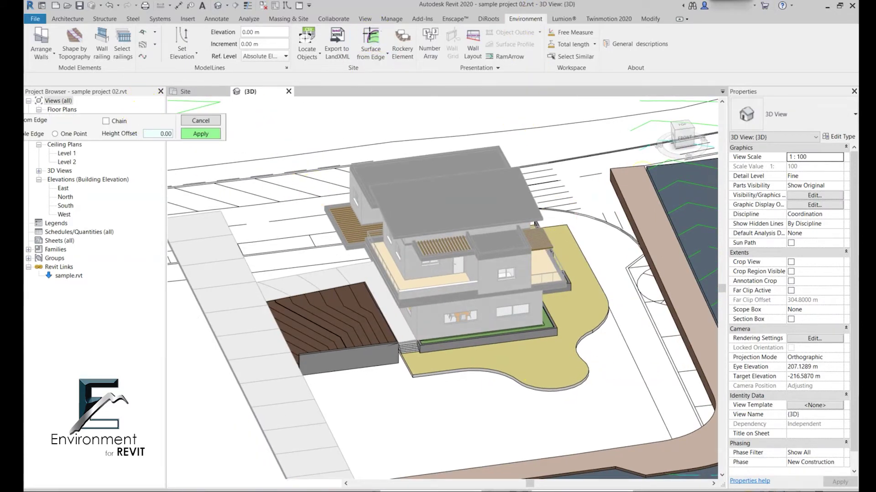
left_click_drag(210, 110, 154, 109)
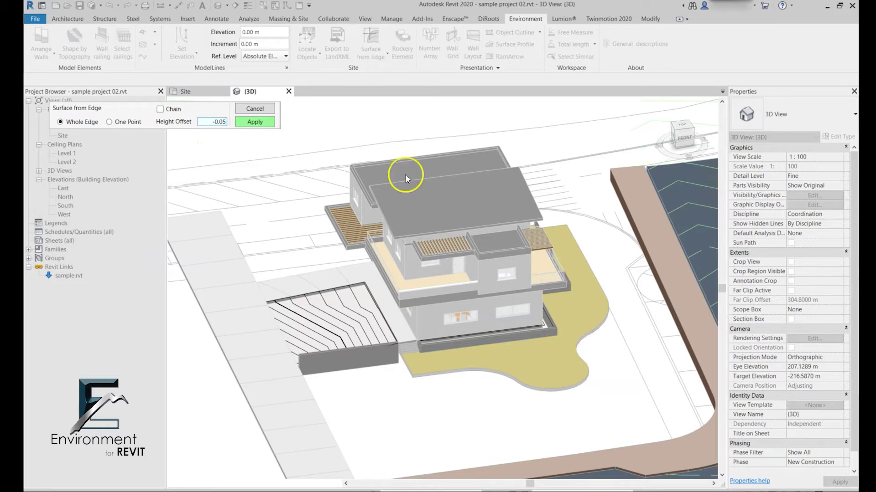
scroll(416, 391, "up", 5)
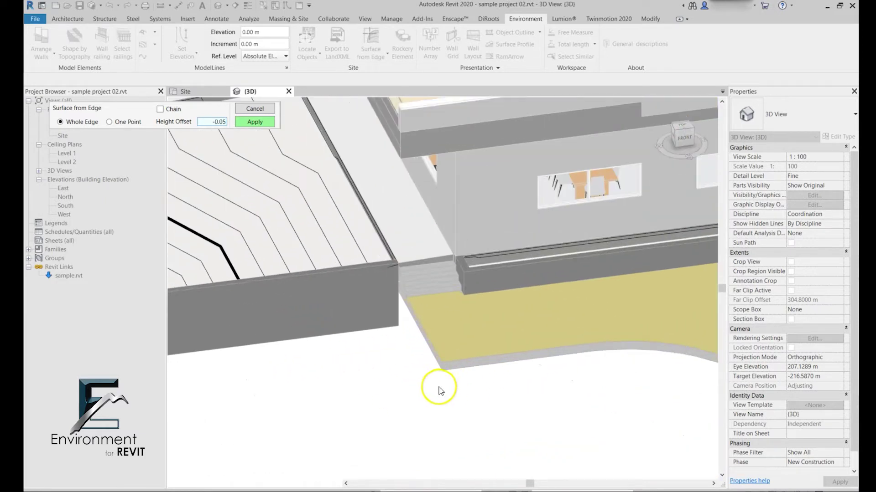
scroll(476, 419, "up", 3)
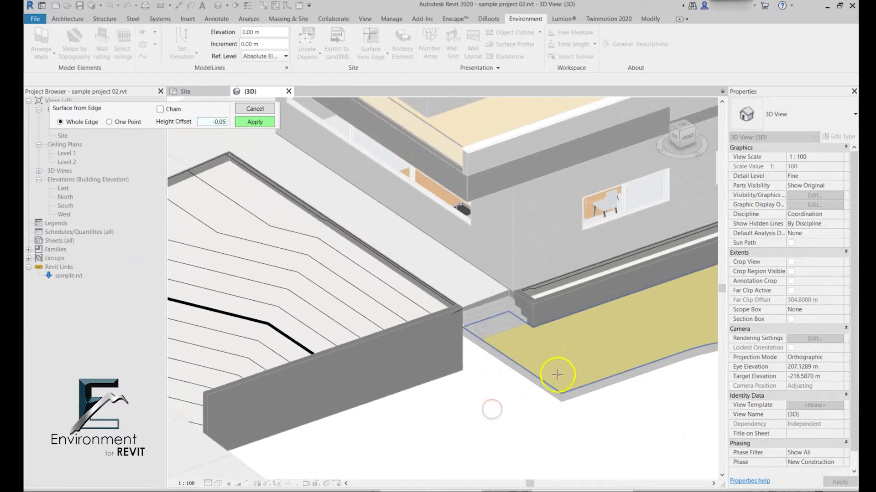
left_click(529, 381)
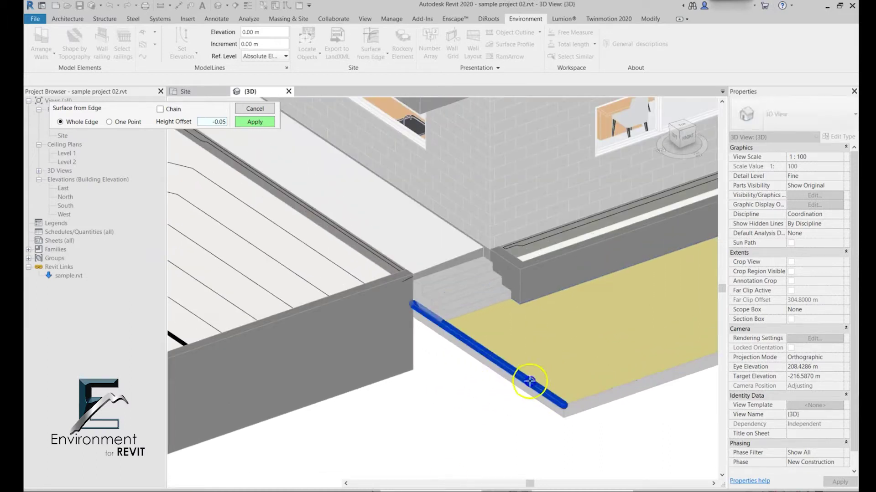
scroll(361, 406, "down", 4)
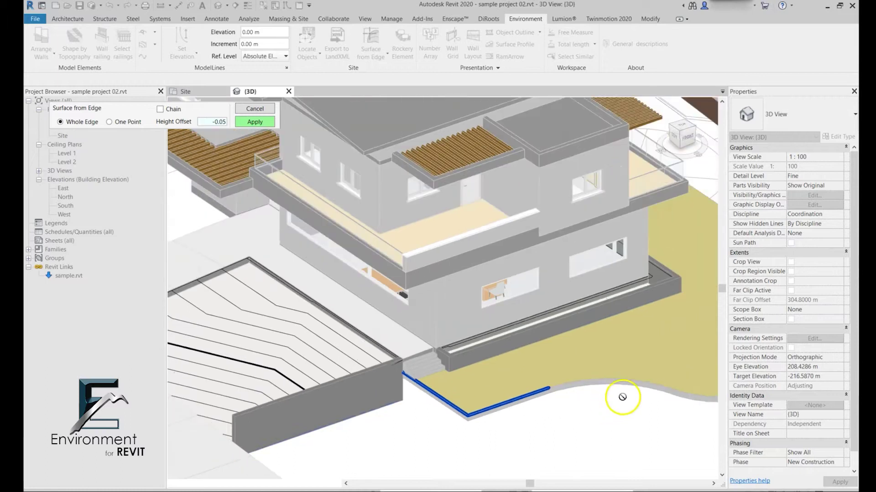
middle_click_drag(698, 420, 385, 430)
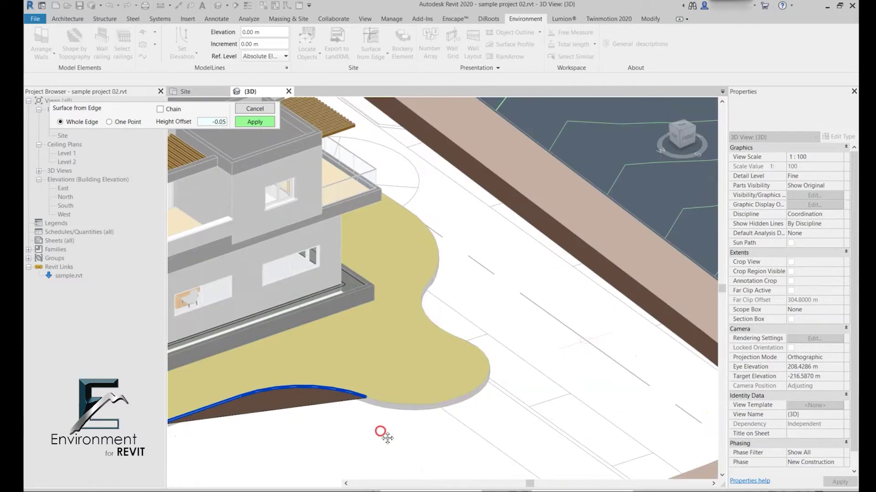
left_click(447, 401)
middle_click_drag(572, 406, 336, 378)
left_click(348, 424)
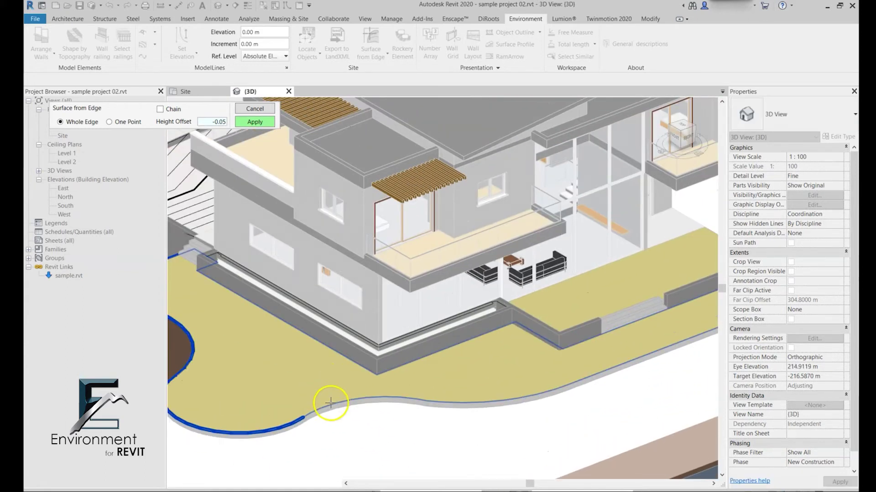
left_click(450, 397)
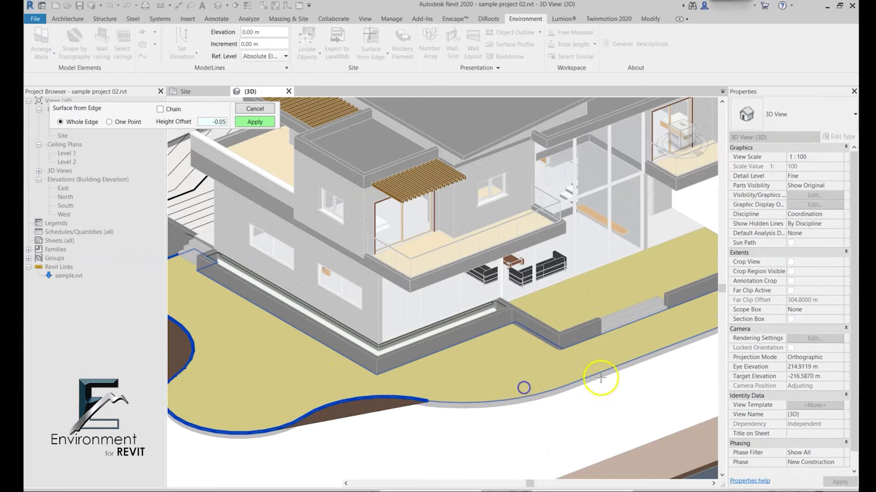
scroll(478, 352, "down", 3)
middle_click_drag(478, 352, 573, 409)
scroll(634, 196, "up", 4)
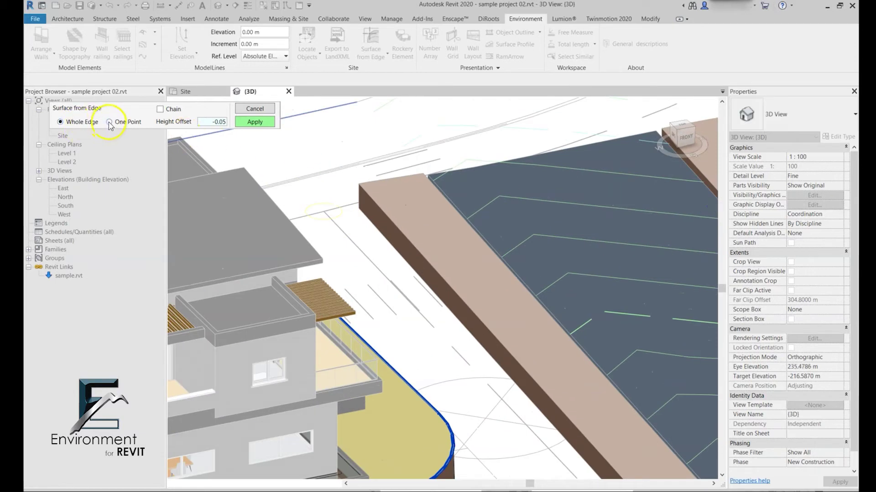
- Switch to One Point and extend the surface to the wall's top corner
left_click(110, 122)
scroll(481, 298, "down", 3)
scroll(471, 292, "up", 2)
left_click(547, 272)
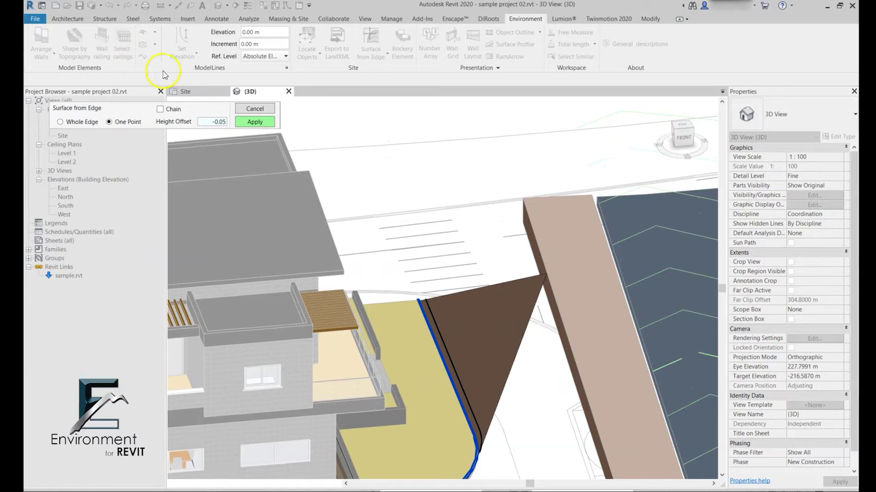
- Return to Whole Edge mode and add three road edge segments
left_click(61, 122)
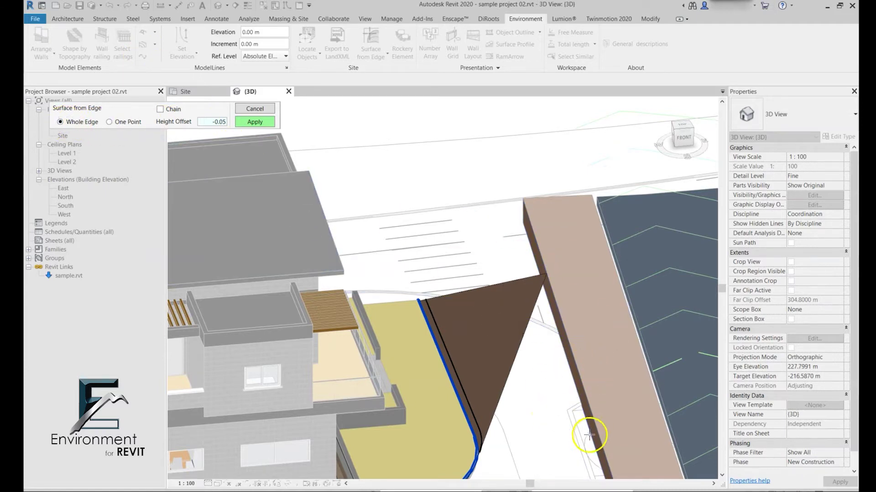
middle_click_drag(586, 434, 498, 386, "shift")
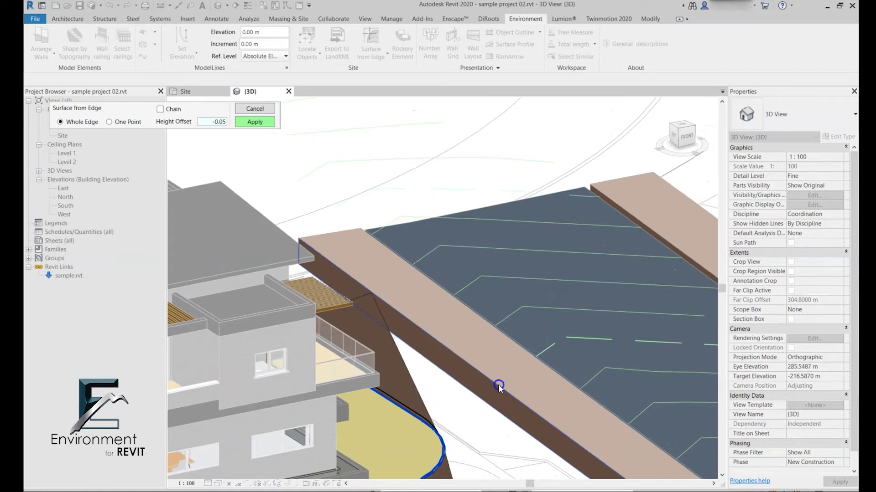
scroll(414, 187, "down", 5)
scroll(547, 353, "up", 4)
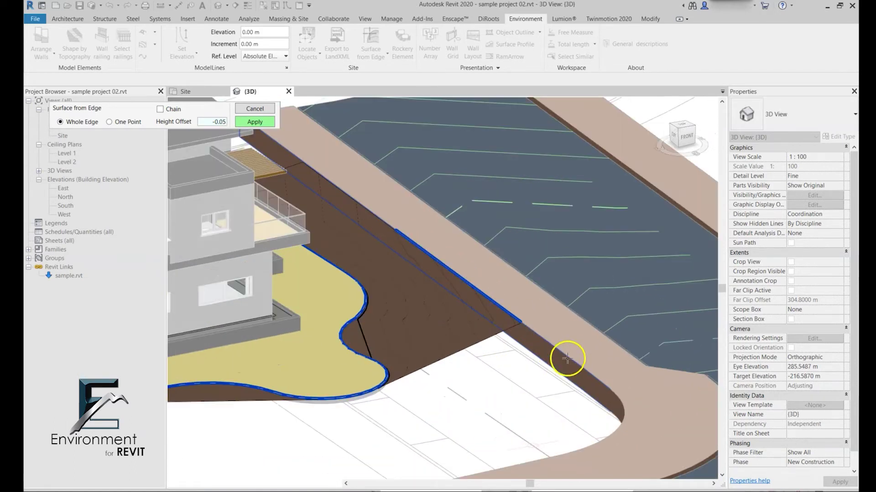
middle_click_drag(534, 397, 594, 418, "shift")
left_click(569, 274)
left_click(605, 282)
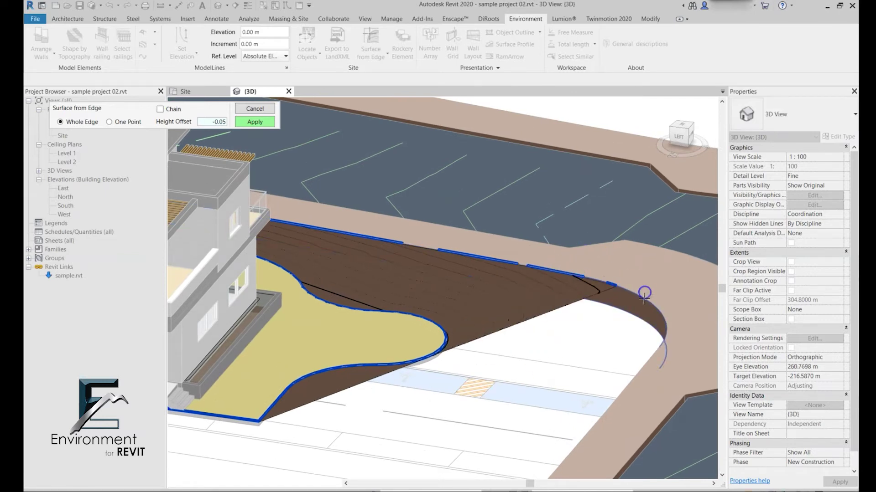
left_click(646, 301)
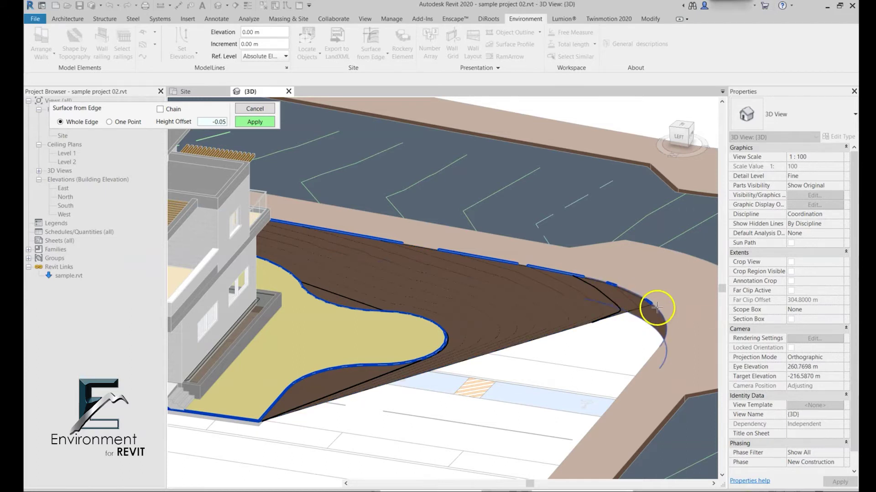
- Add further road edges around the curved corner and the terrace edge segment
scroll(657, 308, "up", 3)
left_click(665, 319)
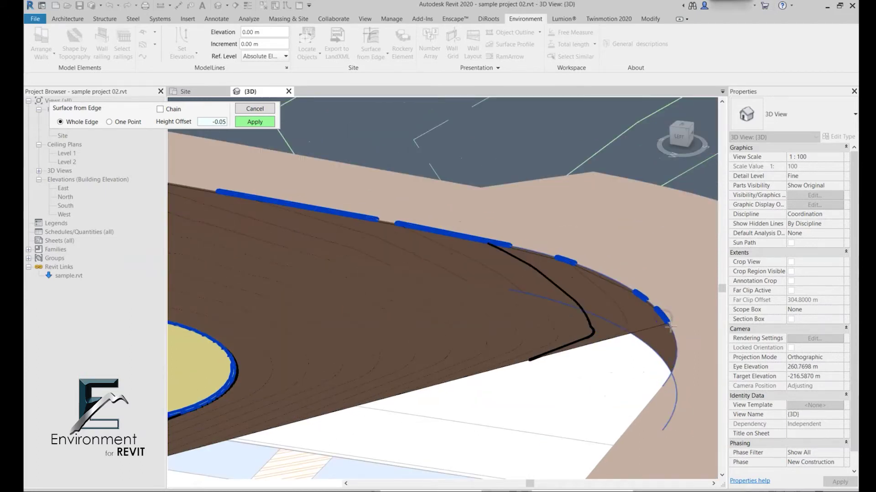
left_click(679, 355)
left_click(666, 380)
scroll(547, 382, "down", 3)
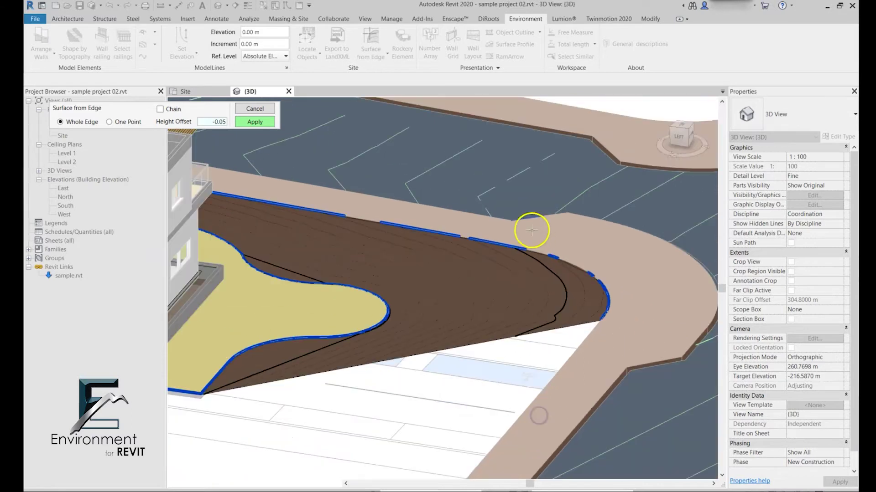
middle_click_drag(512, 393, 567, 391, "shift")
scroll(448, 200, "up", 3)
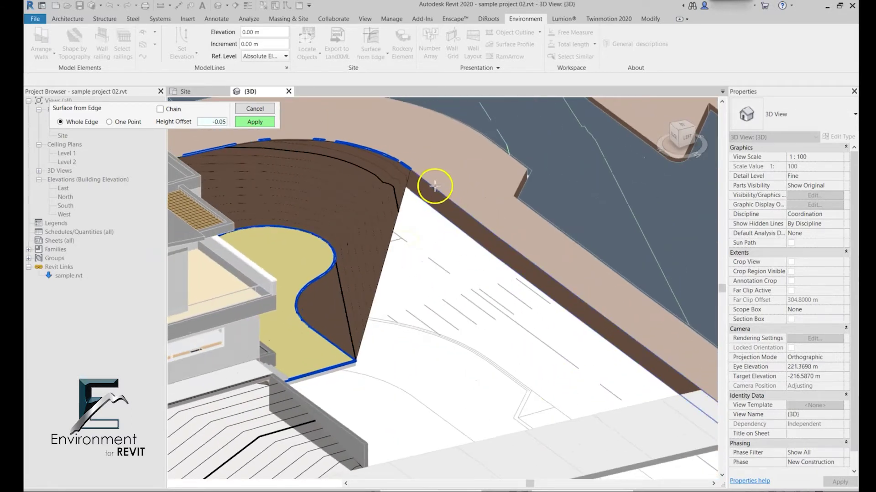
left_click(433, 186)
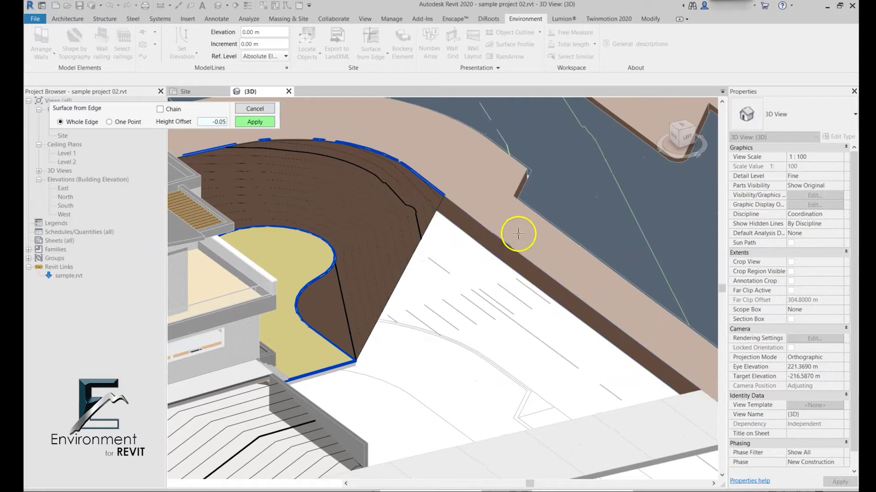
- Switch to One Point, pick the upper paving's edge, and apply the surface
left_click(111, 122)
middle_click_drag(332, 210, 475, 350, "shift")
middle_click_drag(464, 135, 454, 317, "shift")
scroll(449, 262, "up", 3)
middle_click_drag(459, 230, 775, 330, "shift")
scroll(518, 332, "up", 5)
scroll(561, 231, "up", 2)
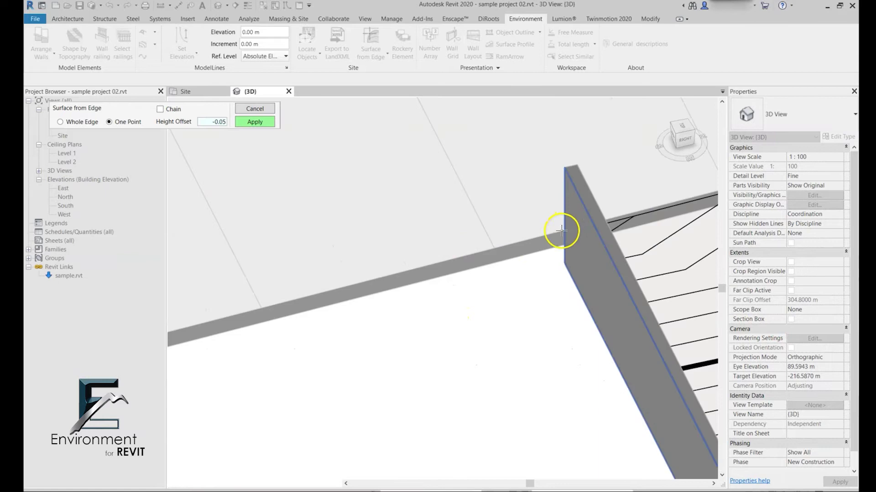
middle_click_drag(475, 308, 414, 294, "shift")
scroll(442, 324, "up", 2)
middle_click_drag(442, 323, 496, 332, "shift")
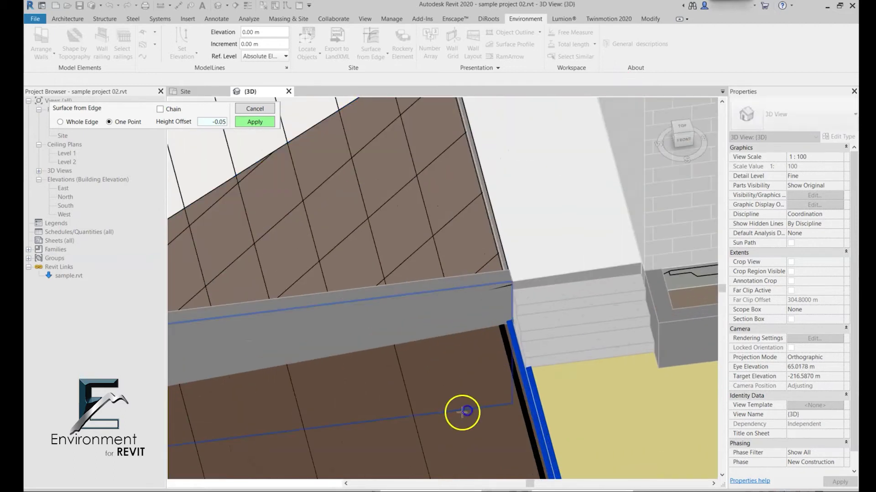
left_click(244, 217)
left_click(262, 119)
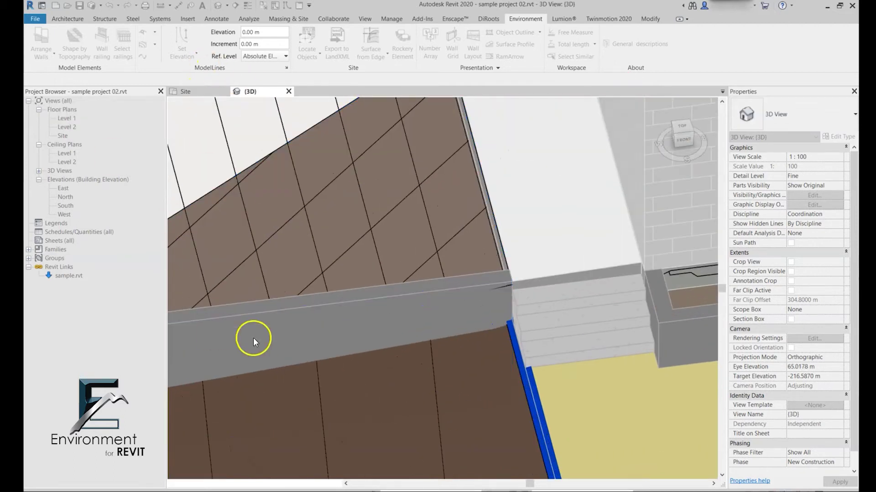
- Exit the surface command, switch to the Site plan, and select the existing topography
key("z")
key("f")
left_click(193, 92)
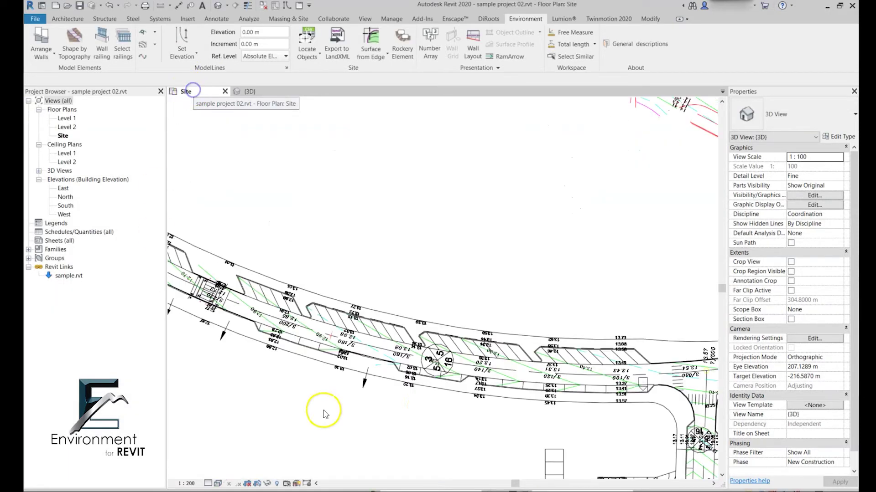
scroll(318, 280, "down", 5)
scroll(413, 329, "up", 8)
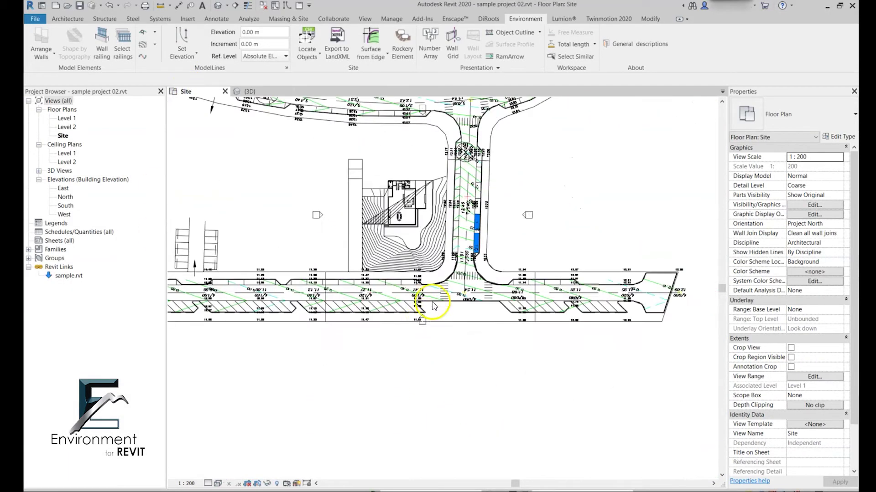
left_click(485, 364)
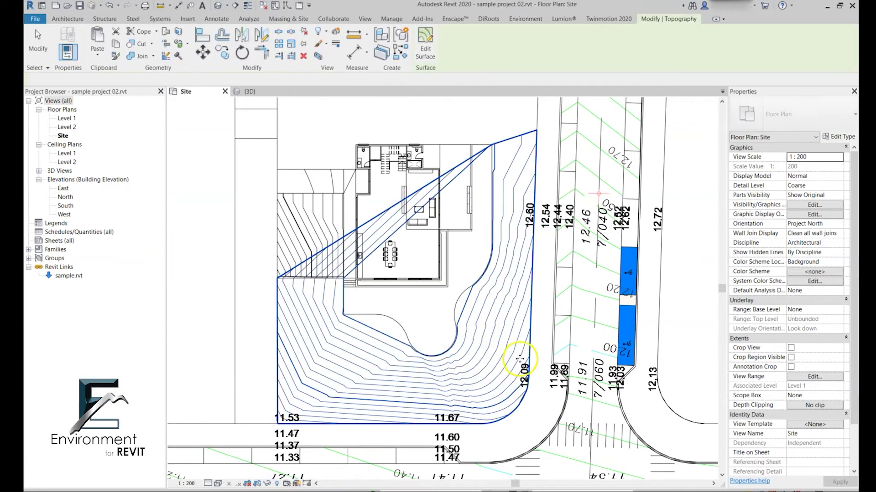
- Start Split Surface on the topography and pick the paving edge lines as the split boundary
left_click(286, 18)
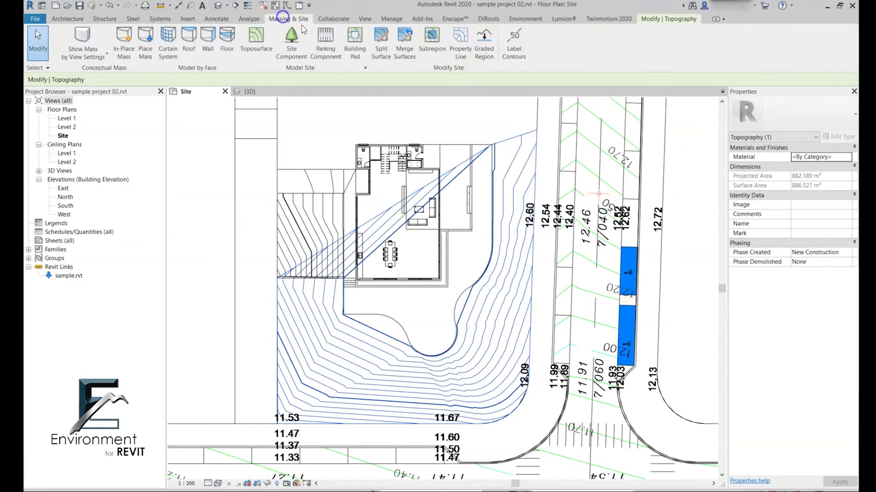
left_click(381, 43)
left_click(505, 327)
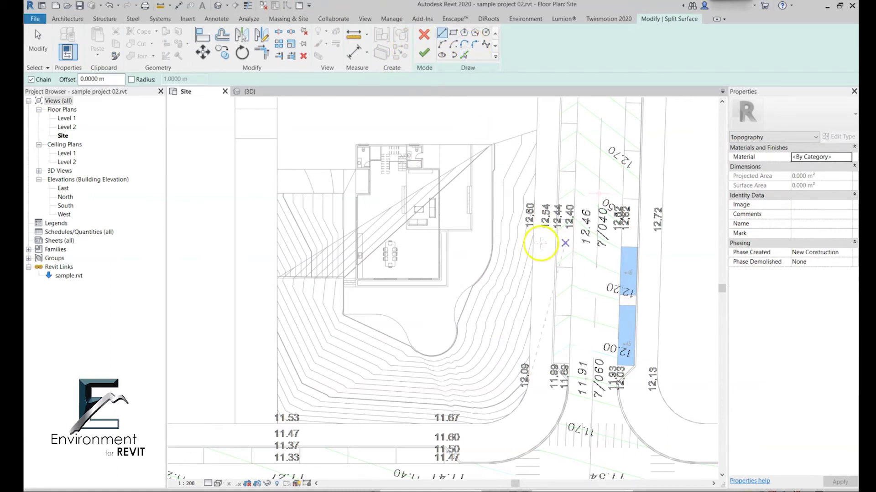
scroll(504, 172, "up", 3)
left_click(464, 55)
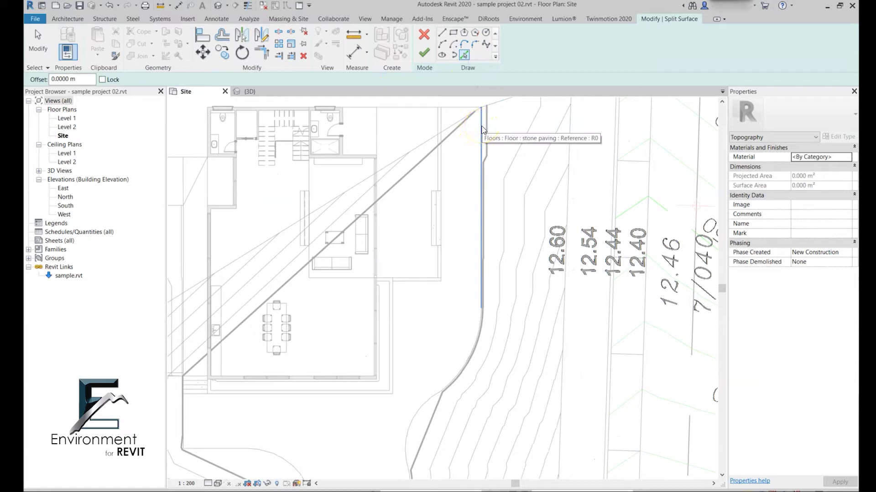
left_click(450, 374)
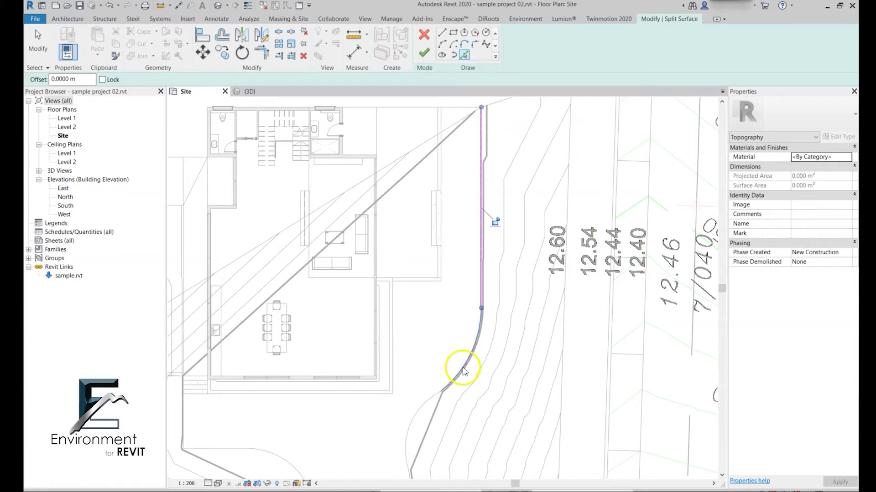
left_click(416, 405)
scroll(489, 254, "down", 3)
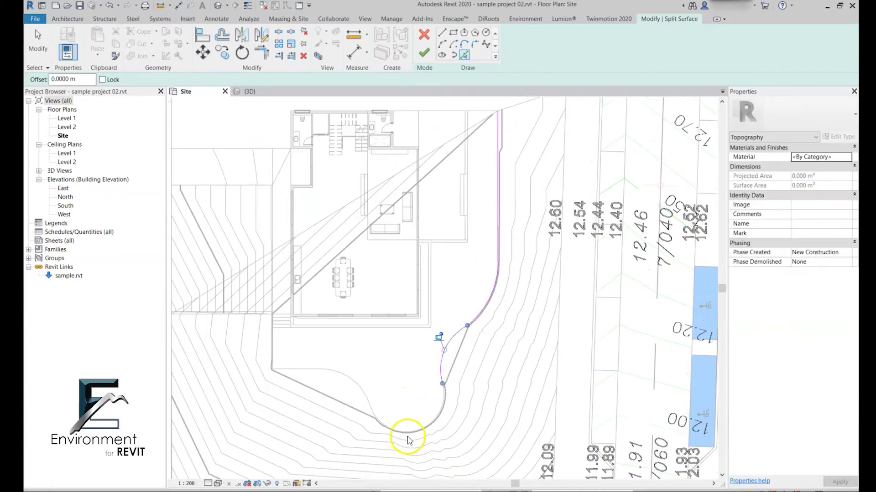
scroll(409, 440, "up", 2)
left_click(351, 401)
left_click(338, 370)
left_click(216, 321)
- Add the boundary corner, vertical and horizontal edges to the split line and finish
middle_click_drag(215, 320, 365, 358)
scroll(379, 360, "up", 3)
left_click(375, 360)
left_click(368, 338)
scroll(480, 287, "down", 2)
scroll(313, 234, "up", 2)
scroll(313, 234, "up", 1)
left_click(287, 248)
scroll(698, 234, "down", 2)
scroll(547, 180, "up", 2)
scroll(350, 467, "down", 3)
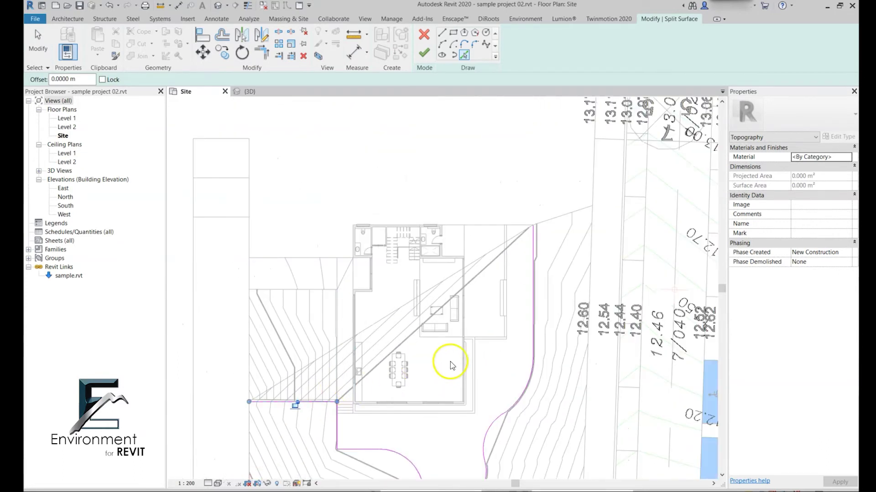
left_click(424, 54)
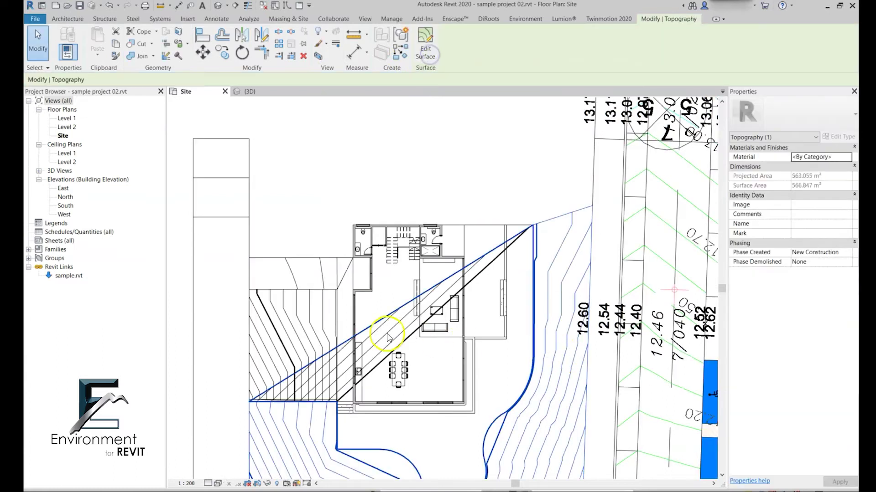
- Check the triangular split piece, deselect it, and return to the 3D view
left_click(376, 363)
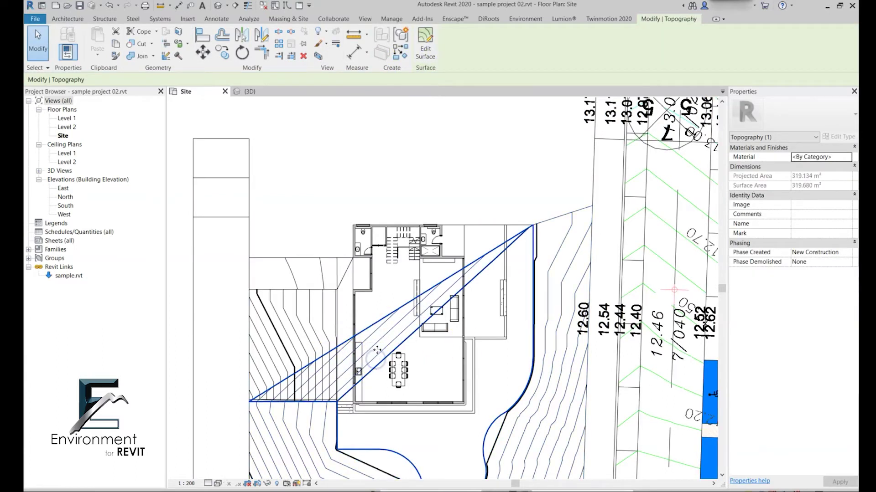
left_click(401, 274)
left_click(249, 91)
left_click(521, 189)
- Orbit the 3D view around the house to a low left-front angle
scroll(605, 391, "down", 3)
middle_click_drag(605, 391, 416, 361, "shift")
left_click(574, 350)
scroll(620, 293, "up", 5)
middle_click_drag(576, 406, 397, 425, "shift")
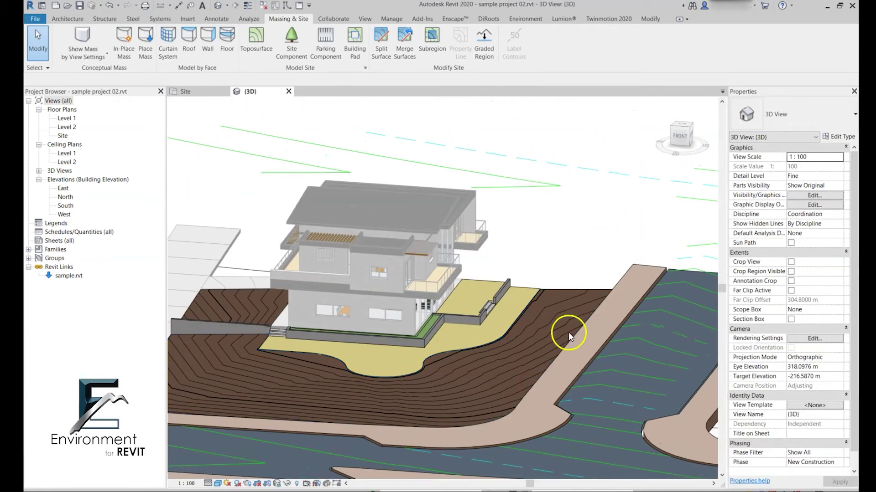
scroll(569, 333, "down", 3)
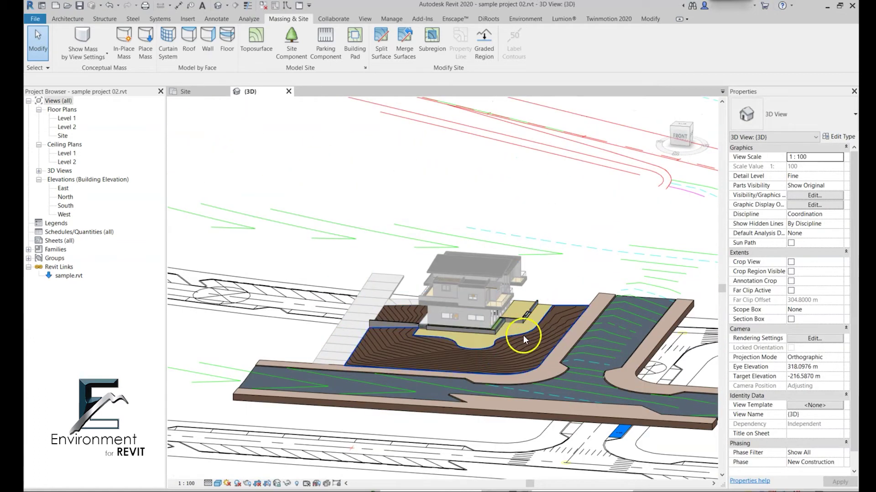
middle_click_drag(474, 319, 127, 387, "shift")
scroll(484, 333, "down", 4)
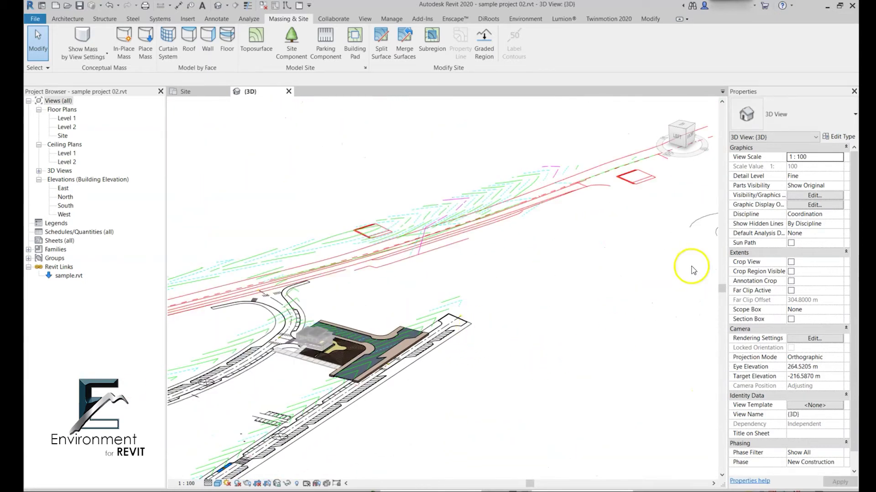
scroll(518, 346, "up", 4)
- Window-select the contour model lines, centre them in view, then deselect
left_click_drag(660, 256, 497, 367)
middle_click_drag(514, 357, 582, 345, "shift")
scroll(670, 292, "up", 3)
middle_click_drag(664, 313, 635, 325)
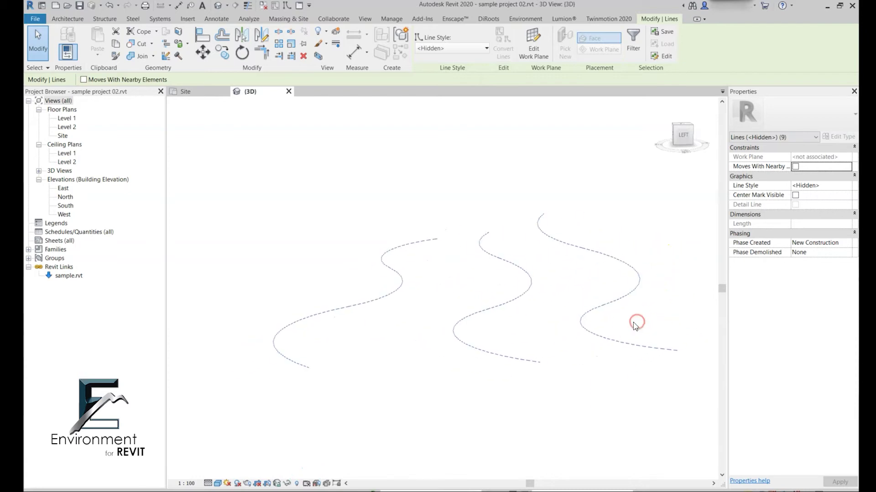
left_click(495, 449)
- Start Surface from Edge with Chain enabled, pick the three dashed curves, and apply
left_click(525, 19)
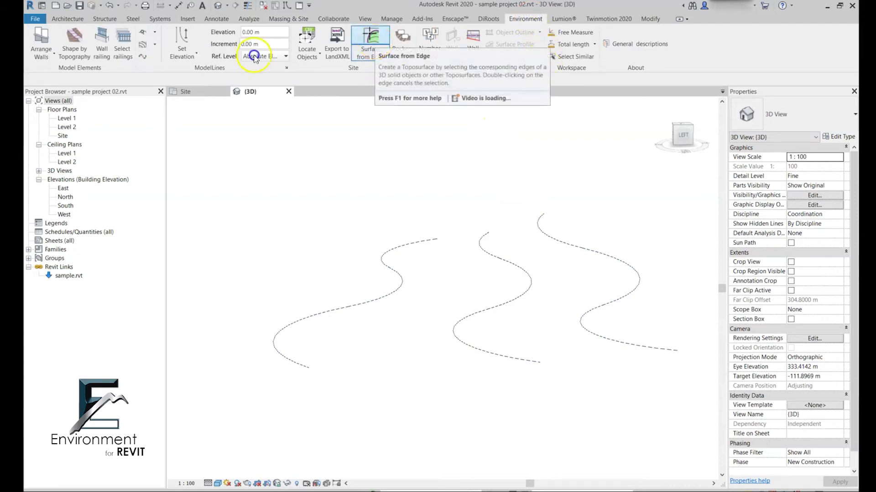
left_click(371, 46)
left_click_drag(116, 124, 254, 125)
left_click(210, 126)
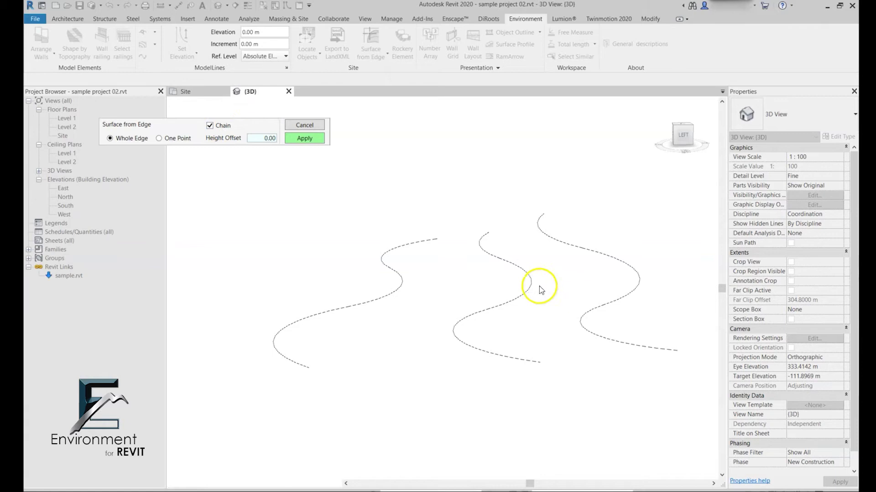
left_click(275, 365)
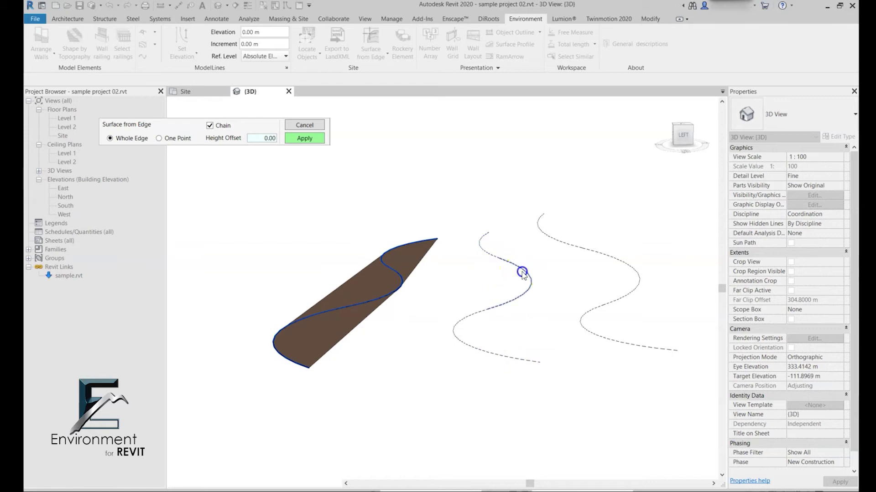
left_click(522, 272)
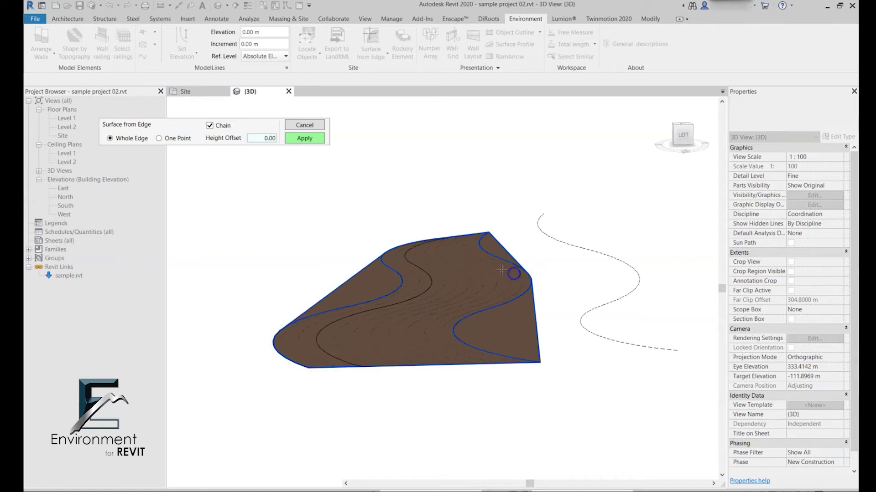
left_click(593, 262)
left_click(301, 139)
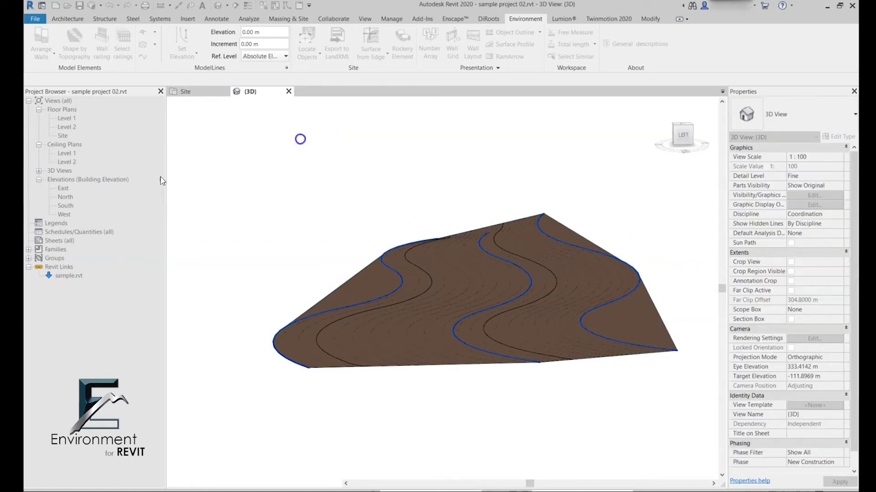
- Orbit and zoom out over the site, select the linked house, and orbit along the curving road
middle_click_drag(624, 411, 244, 398, "shift")
scroll(597, 274, "down", 4)
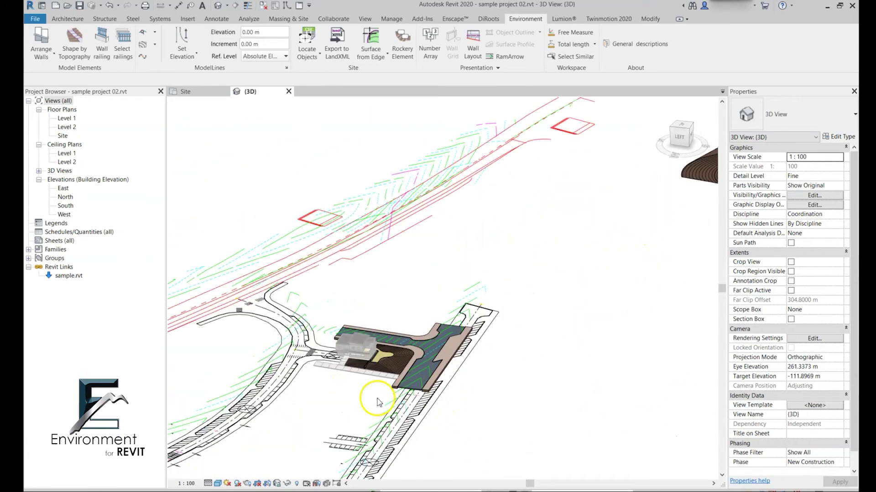
scroll(480, 368, "up", 3)
middle_click_drag(480, 368, 498, 355, "shift")
scroll(500, 355, "up", 2)
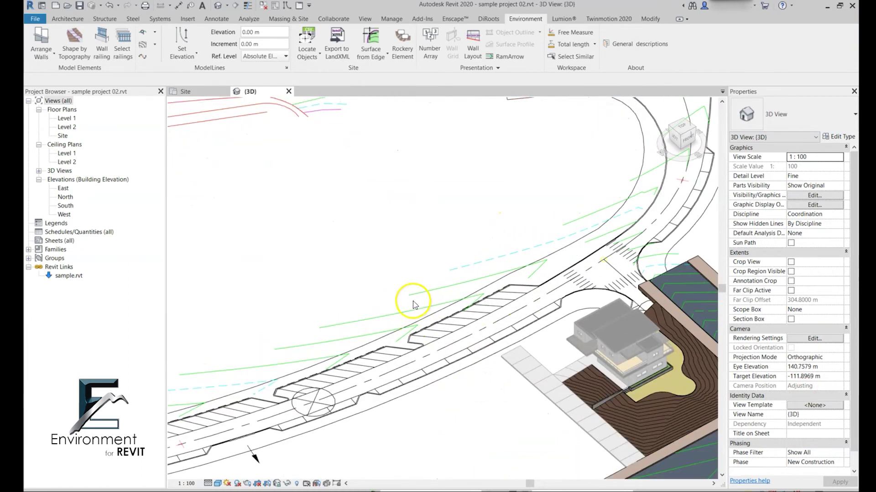
left_click(618, 344)
middle_click_drag(567, 434, 504, 378, "shift")
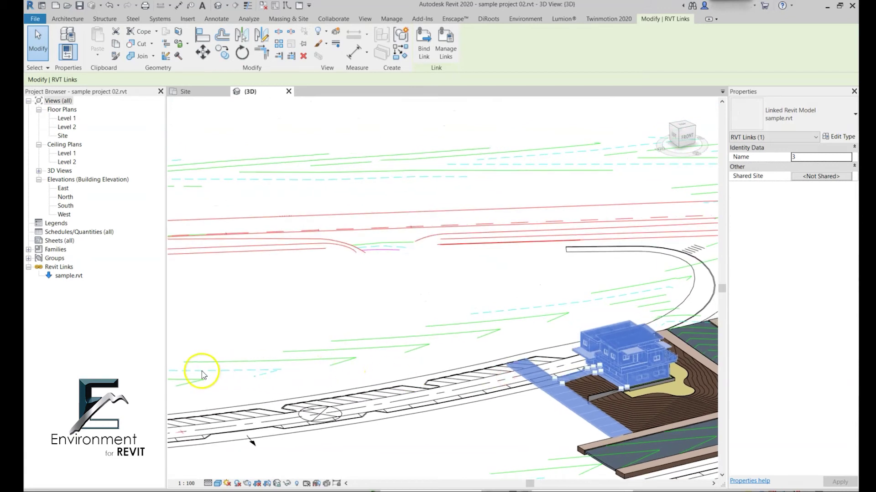
middle_click_drag(274, 351, 381, 348, "shift")
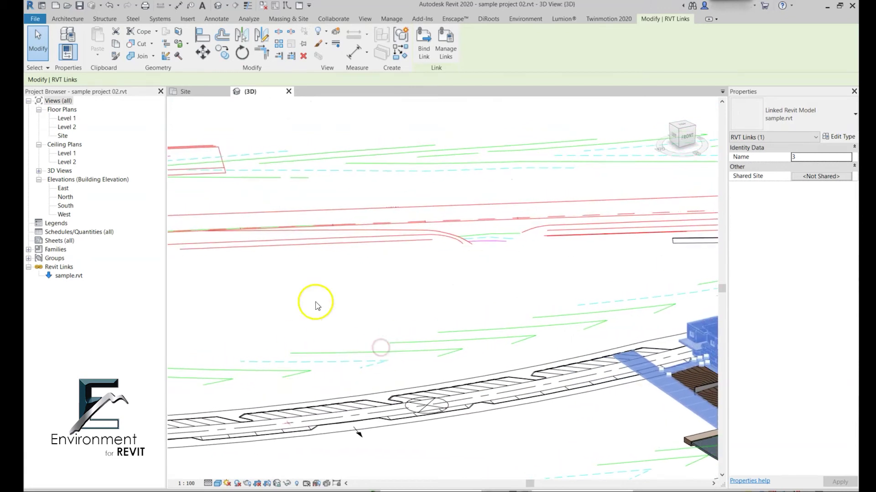
left_click(351, 320)
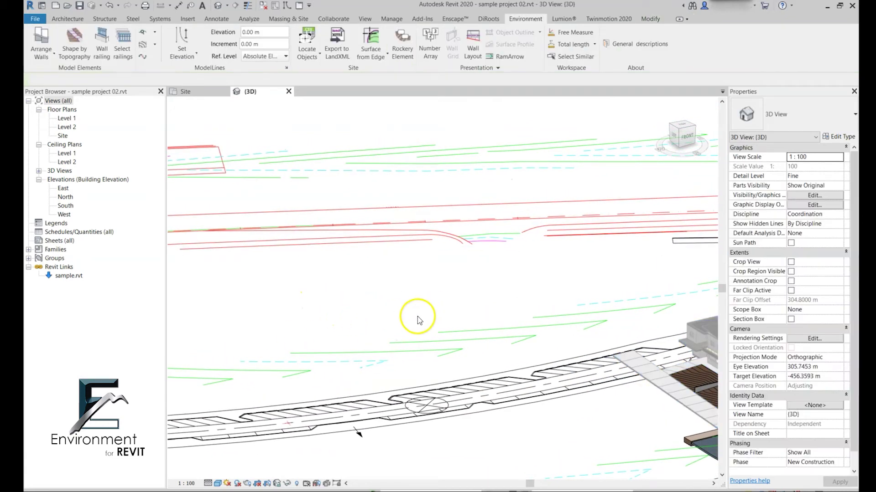
- Build a toposurface strip at 0.00 offset from the chained road-edge model lines using Surface from Edge
left_click(370, 40)
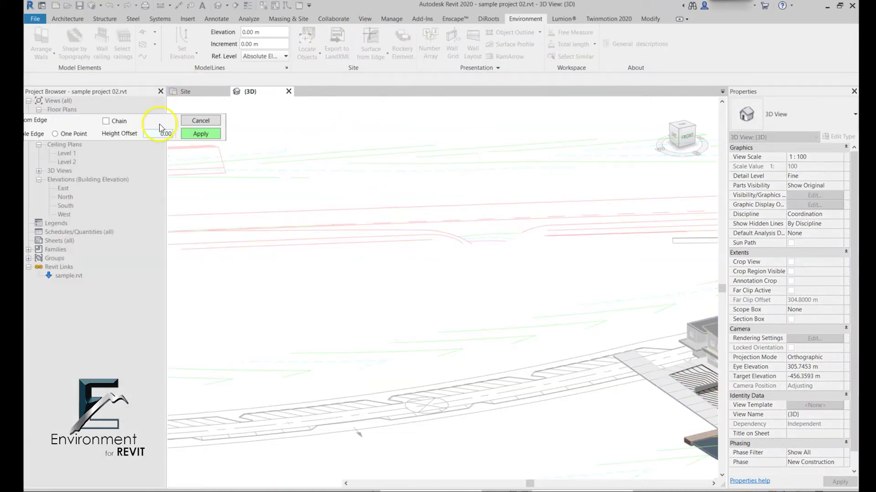
left_click_drag(160, 128, 285, 137)
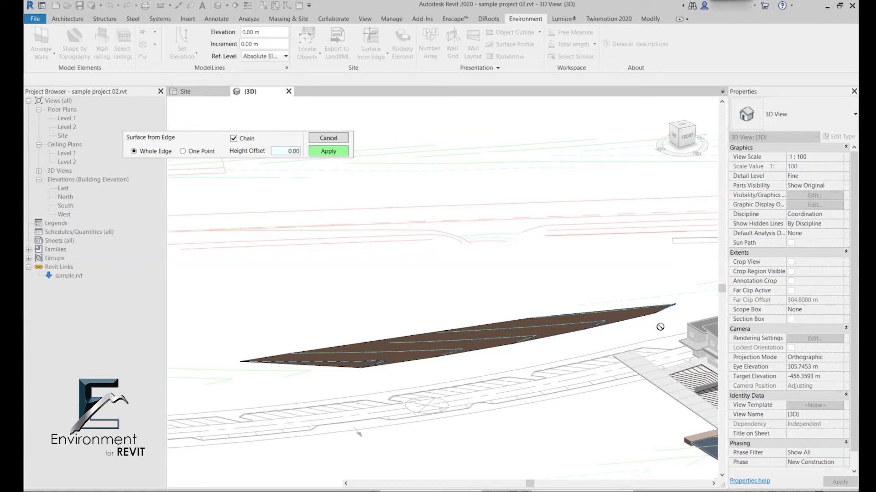
middle_click_drag(660, 327, 601, 360)
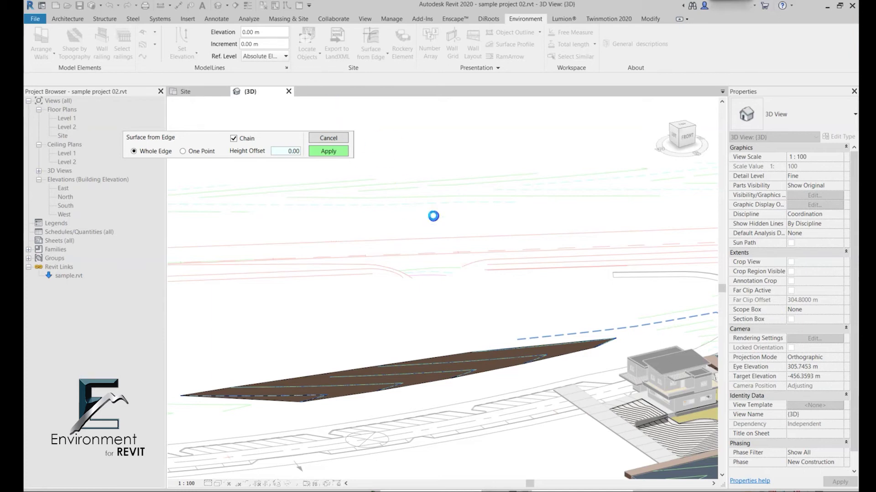
left_click(331, 152)
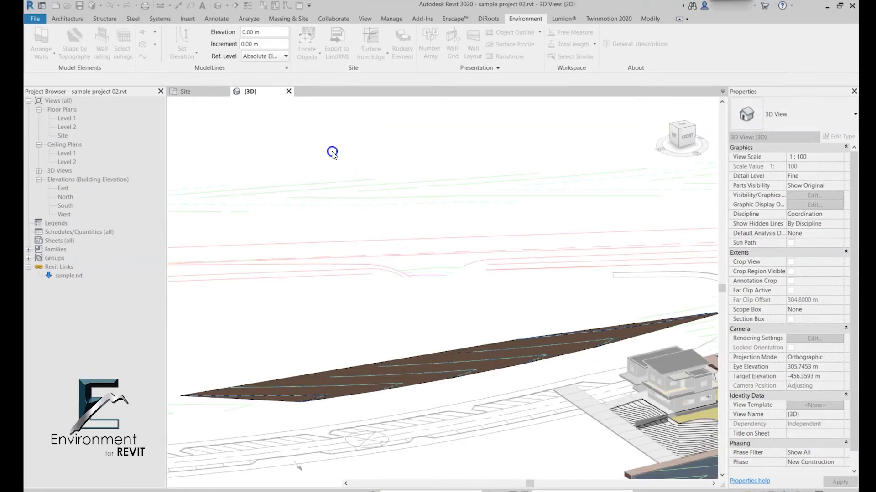
scroll(488, 307, "up", 2)
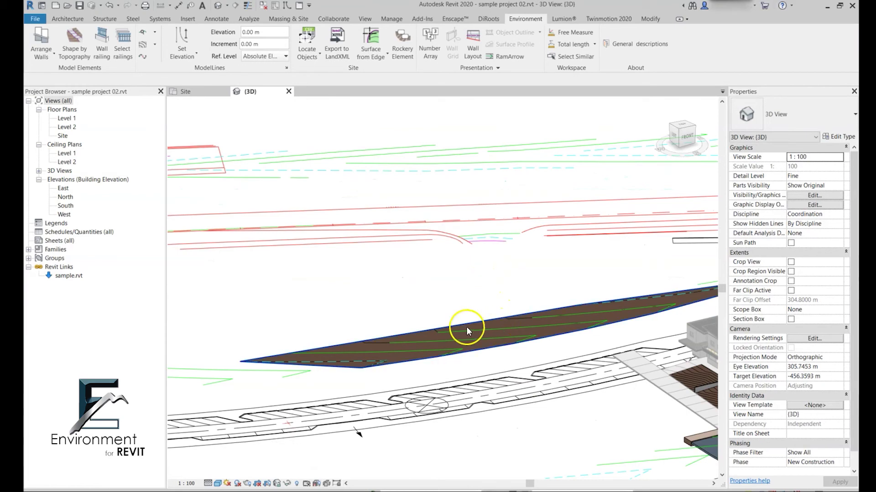
scroll(467, 330, "down", 3)
middle_click_drag(524, 348, 674, 332, "shift")
scroll(650, 404, "up", 2)
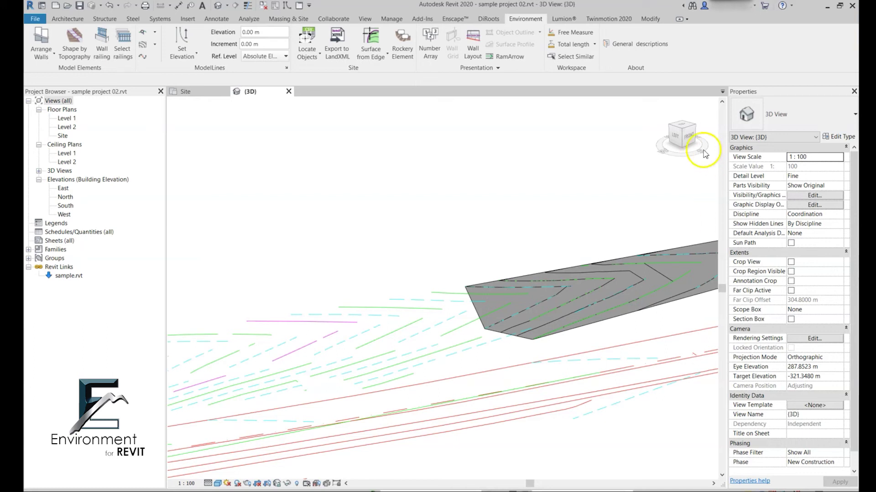
- Start another Surface from Edge with Chain on and pick the dashed contour line edges
left_click(371, 42)
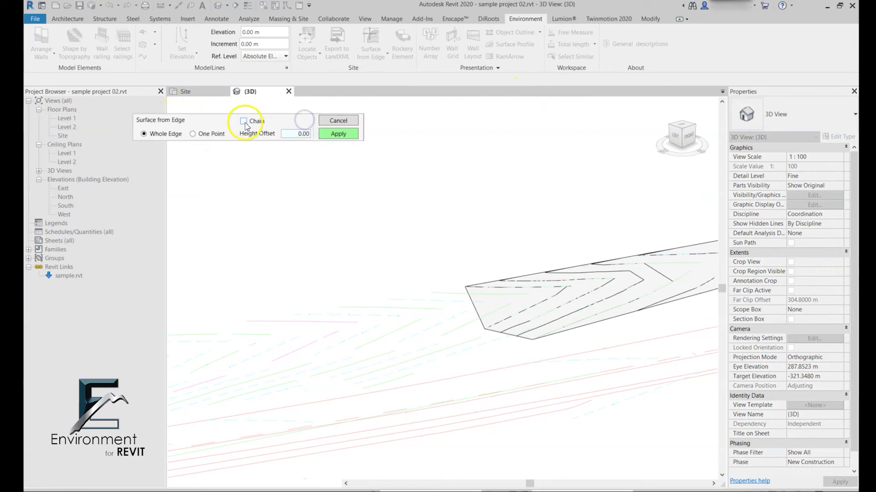
left_click(384, 345)
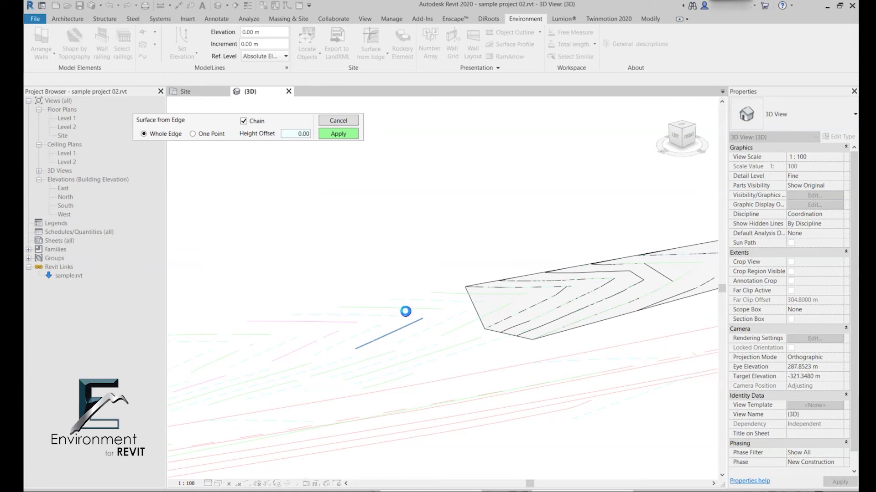
left_click(286, 391)
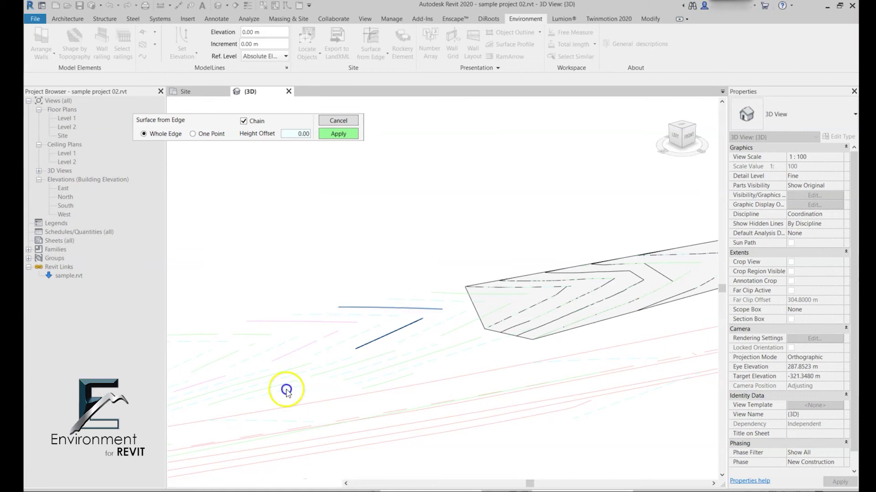
left_click(371, 318)
left_click(434, 299)
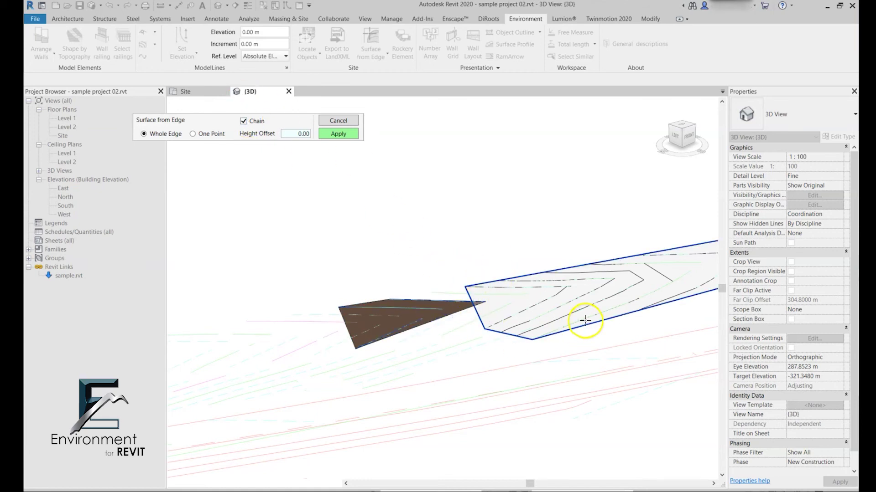
- Add single points at the grey existing topography's four corners and apply the surface
left_click(192, 135)
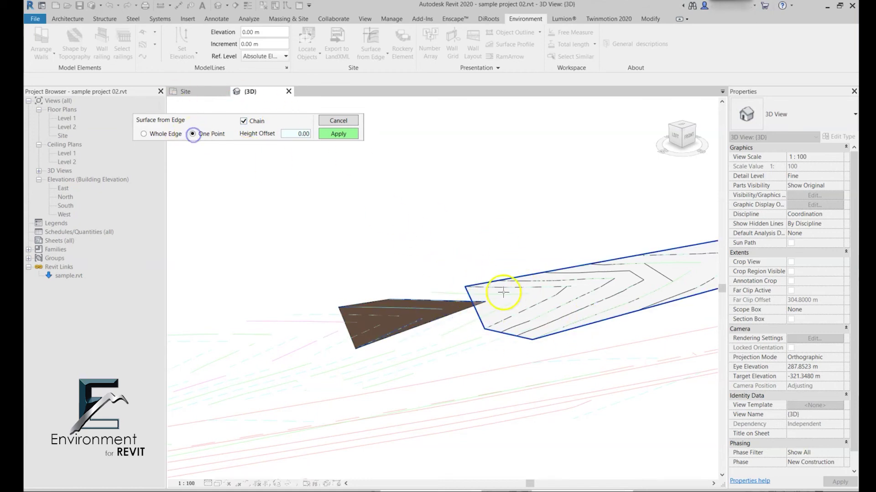
left_click(465, 286)
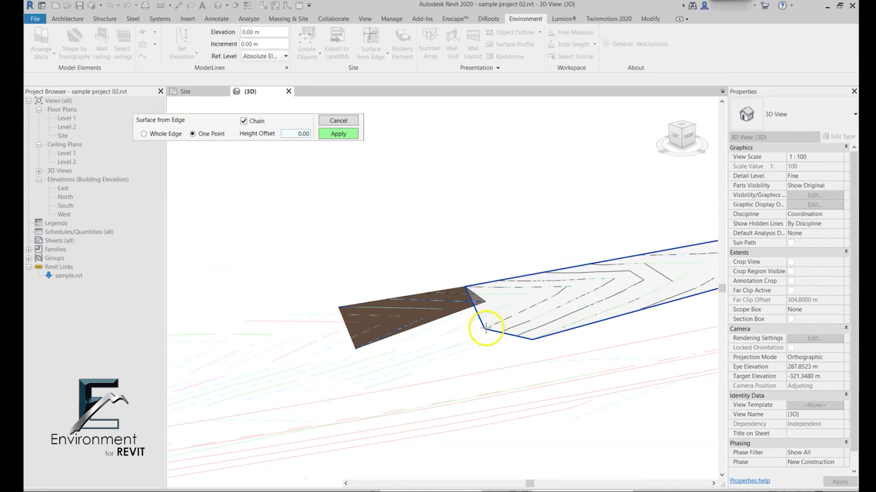
left_click(482, 334)
left_click(527, 339)
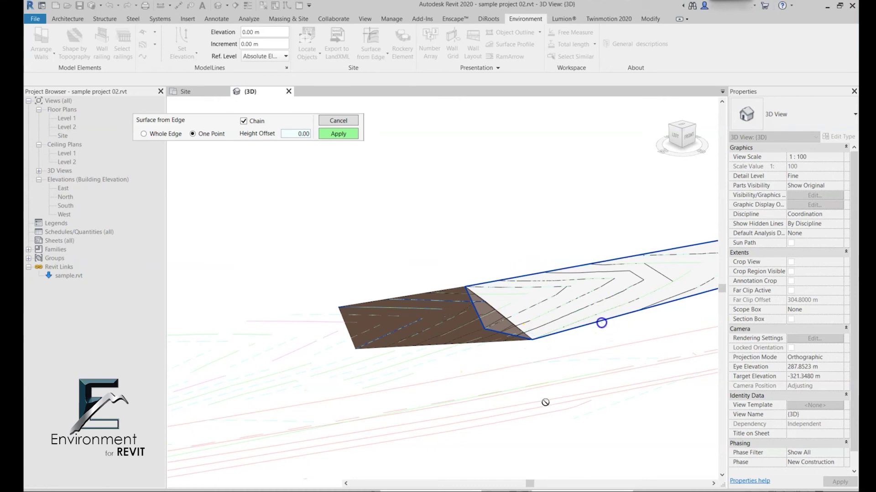
left_click(601, 322)
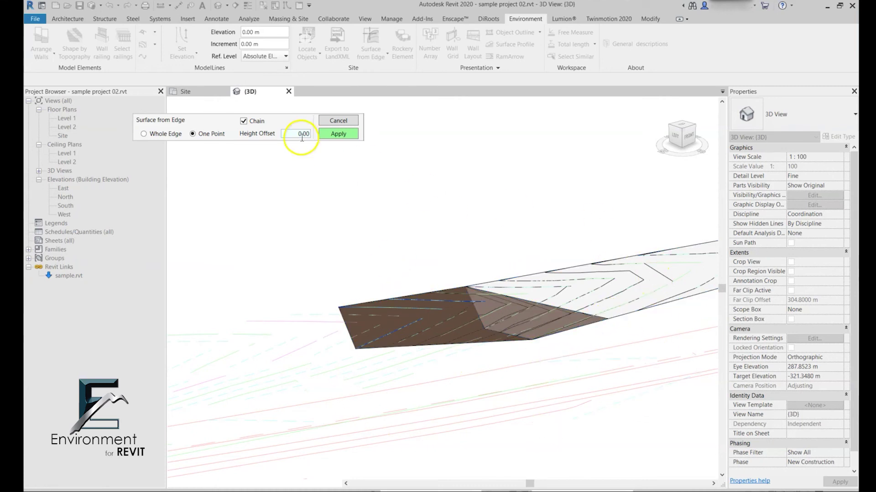
left_click(338, 134)
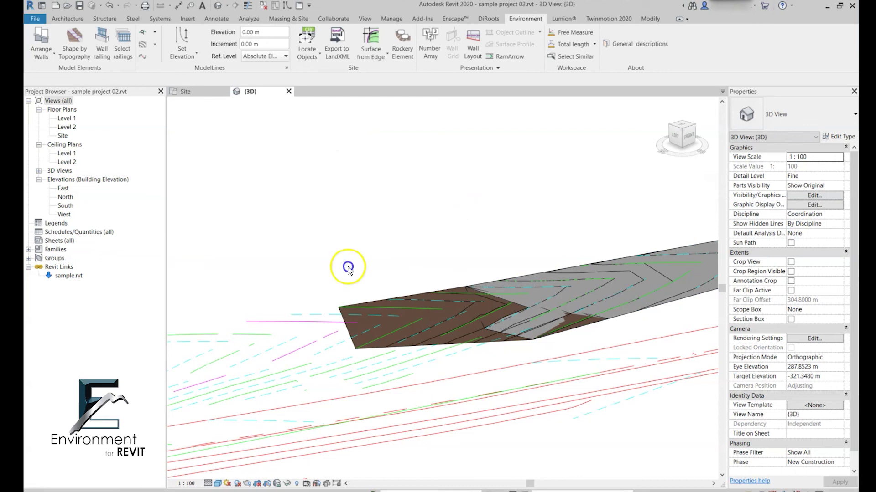
left_click(416, 333)
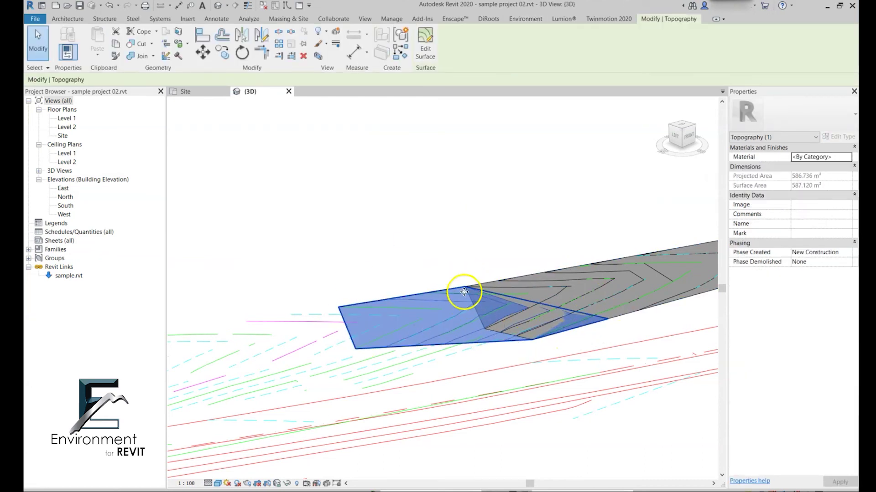
scroll(550, 332, "up", 3)
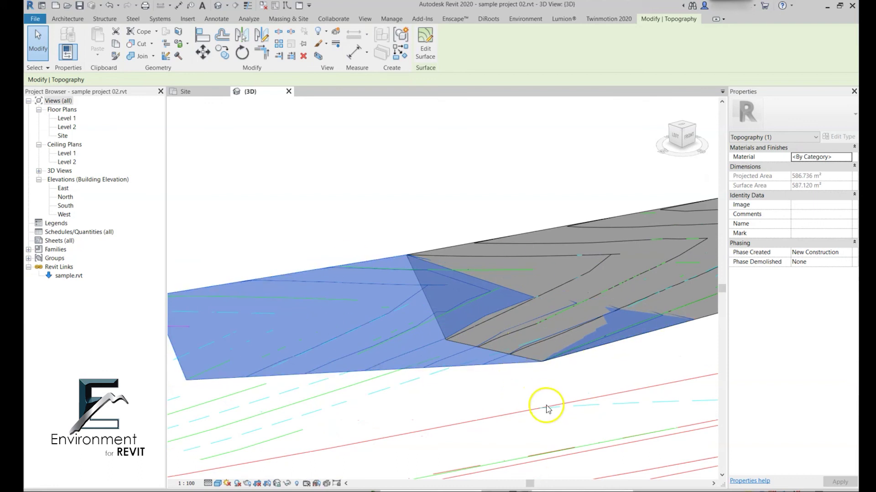
left_click(549, 388)
middle_click_drag(527, 482, 543, 353, "shift")
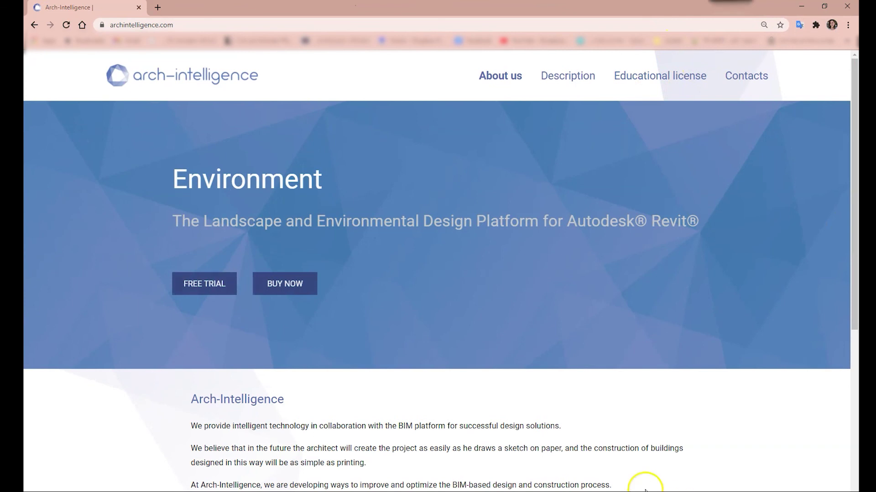
- Open the Products description page and scroll through Environment features like Ramp Arrow and Surface Profile
mouse_move(547, 68)
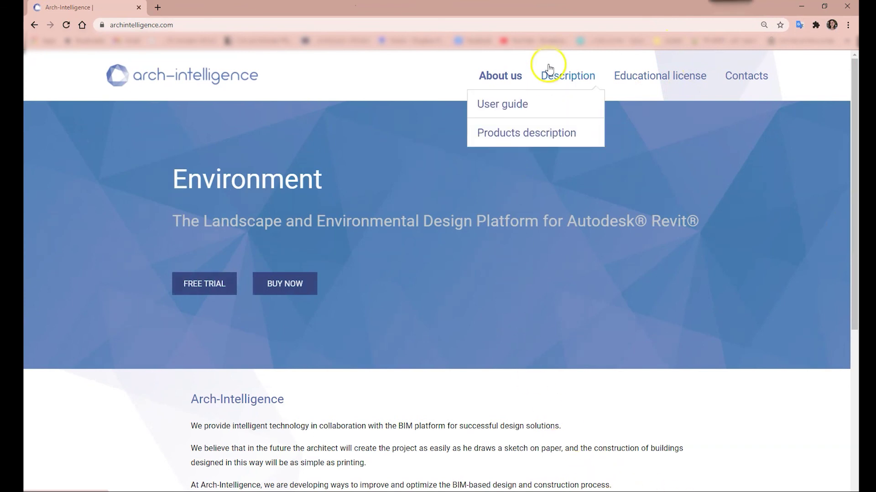
left_click(509, 134)
scroll(699, 281, "down", 5)
scroll(700, 285, "down", 3)
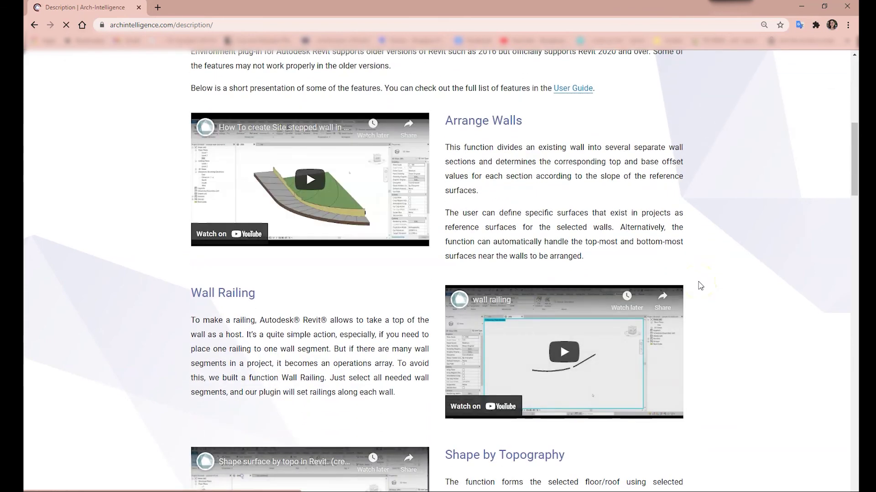
scroll(700, 285, "down", 4)
scroll(700, 286, "down", 10)
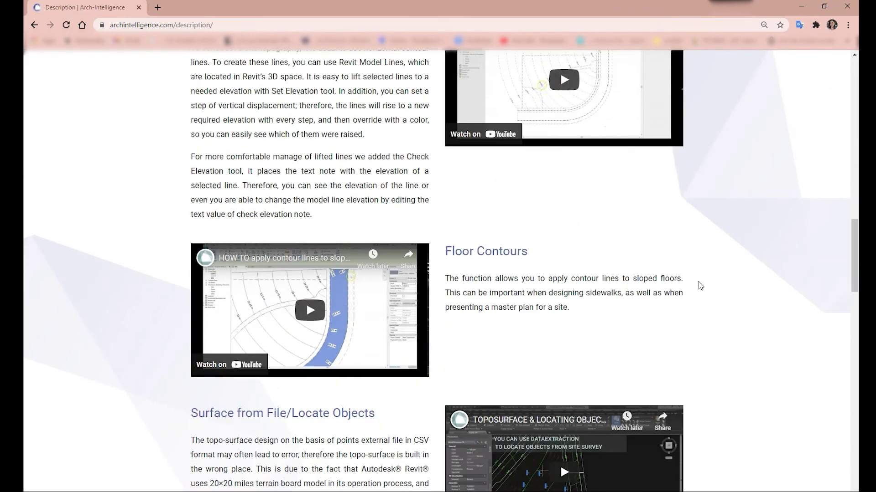
scroll(700, 286, "down", 12)
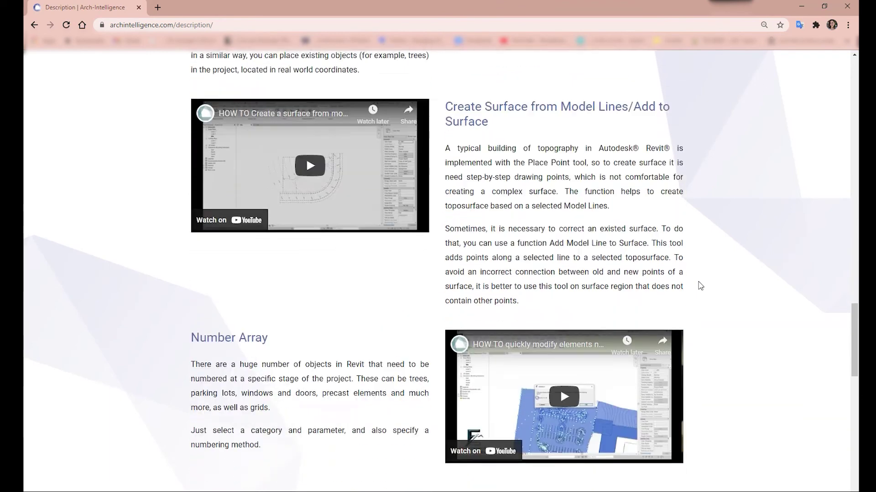
scroll(701, 286, "down", 5)
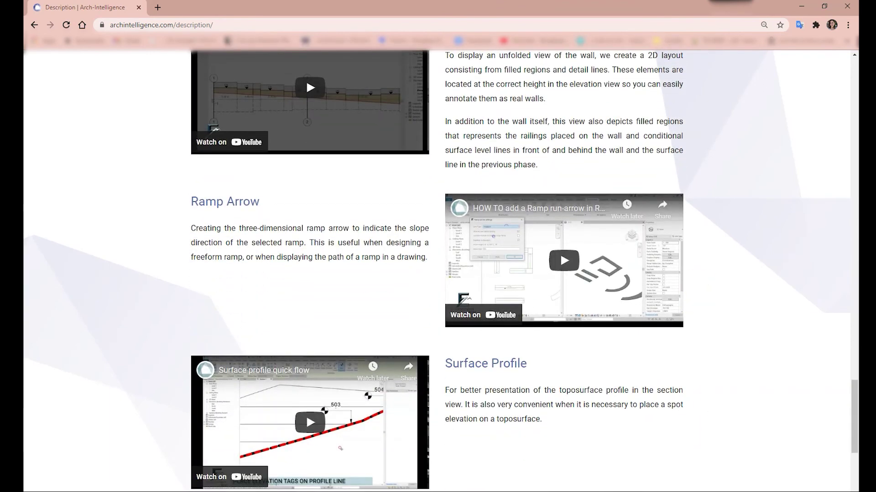